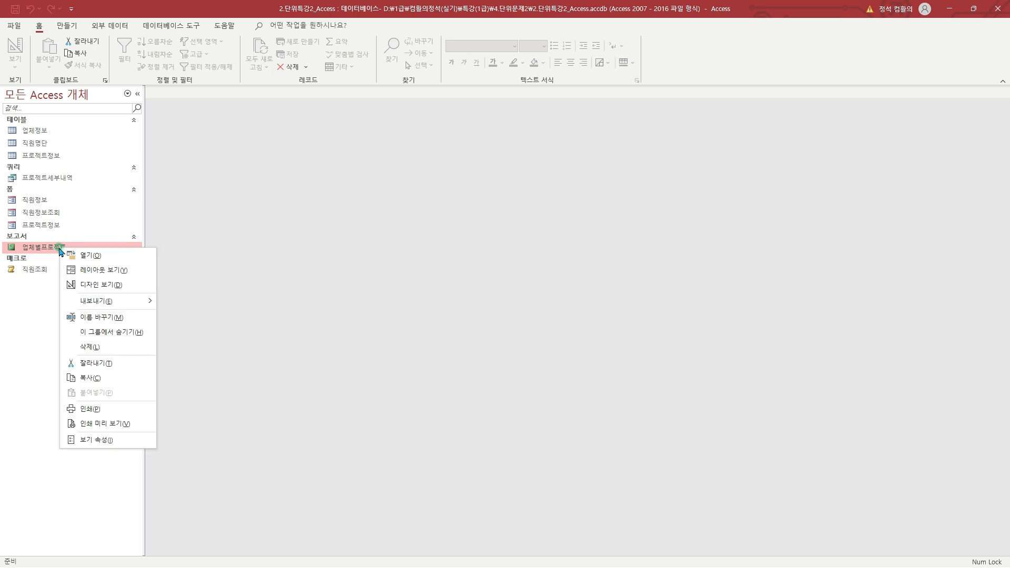
- Open the 업체별프로젝트 report in Design view and set its 회사명 group to show no footer section
left_click(91, 285)
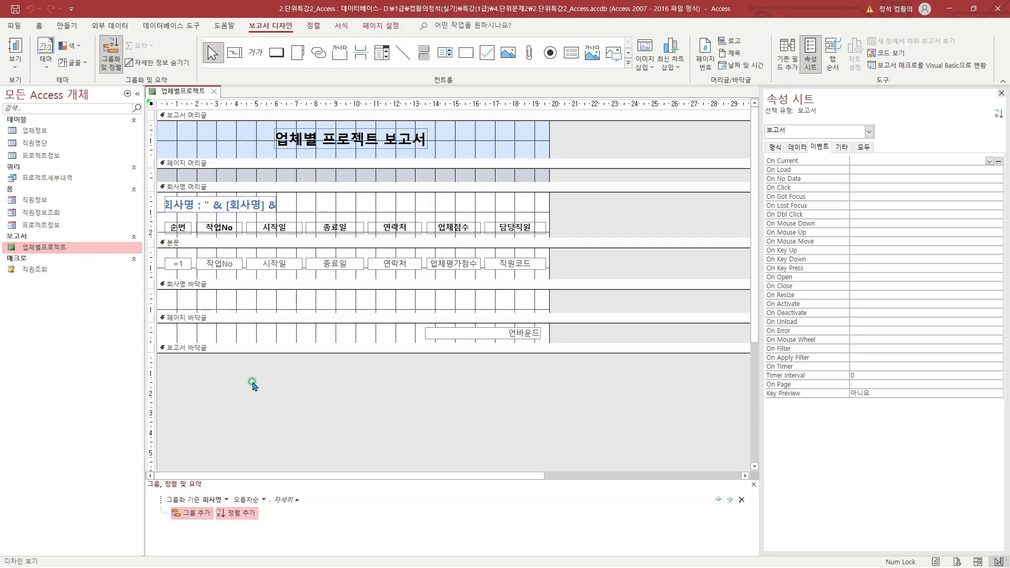
left_click_drag(162, 180, 211, 192)
left_click_drag(160, 278, 210, 290)
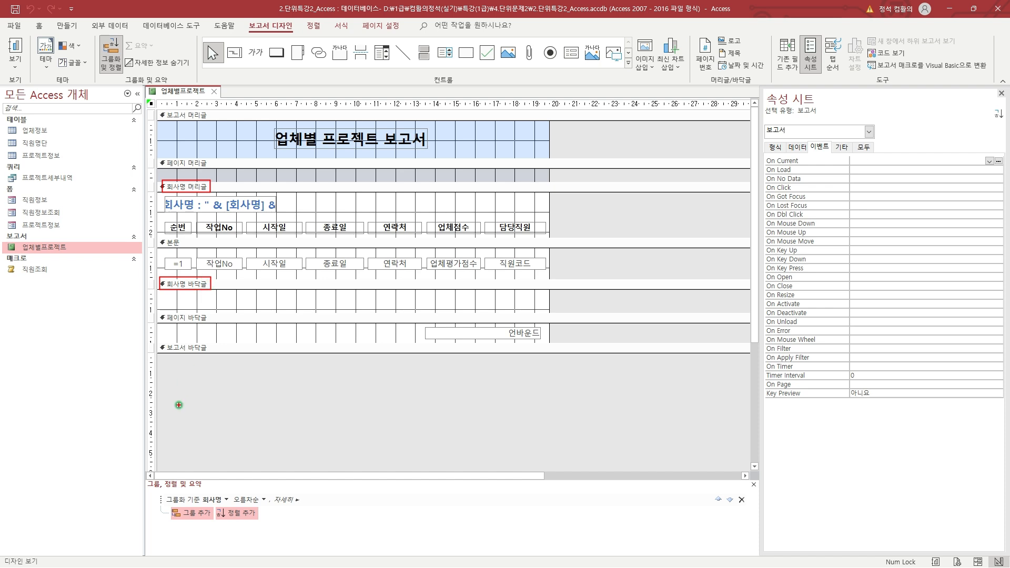
left_click(185, 472)
left_click_drag(99, 34, 124, 73)
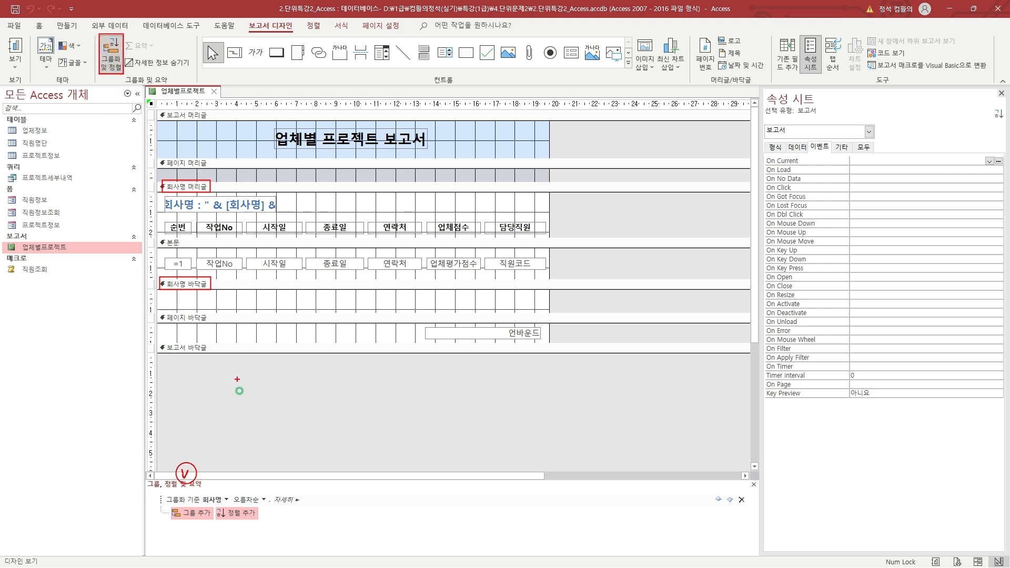
left_click_drag(291, 487, 292, 492)
left_click(288, 499)
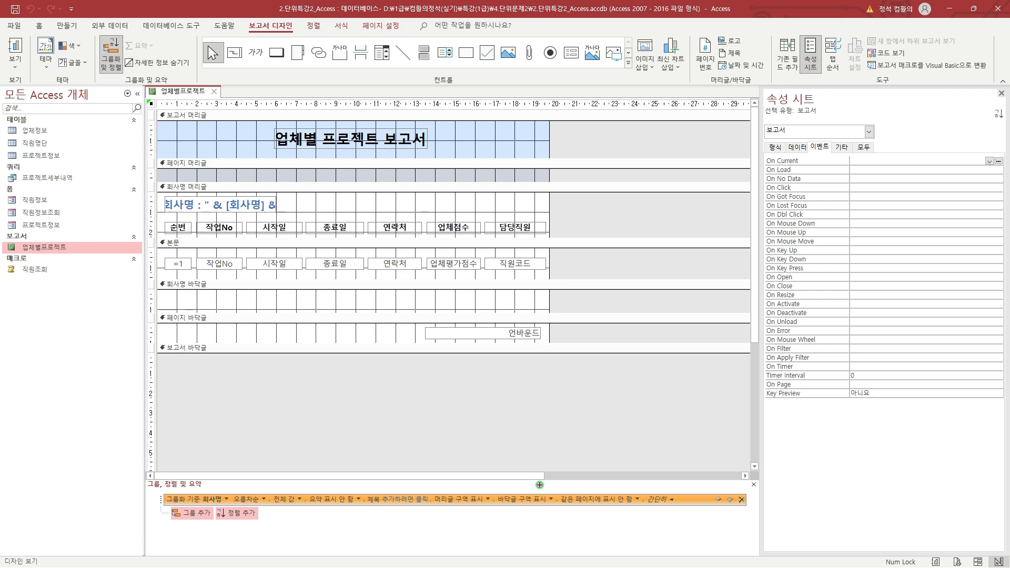
left_click(551, 500)
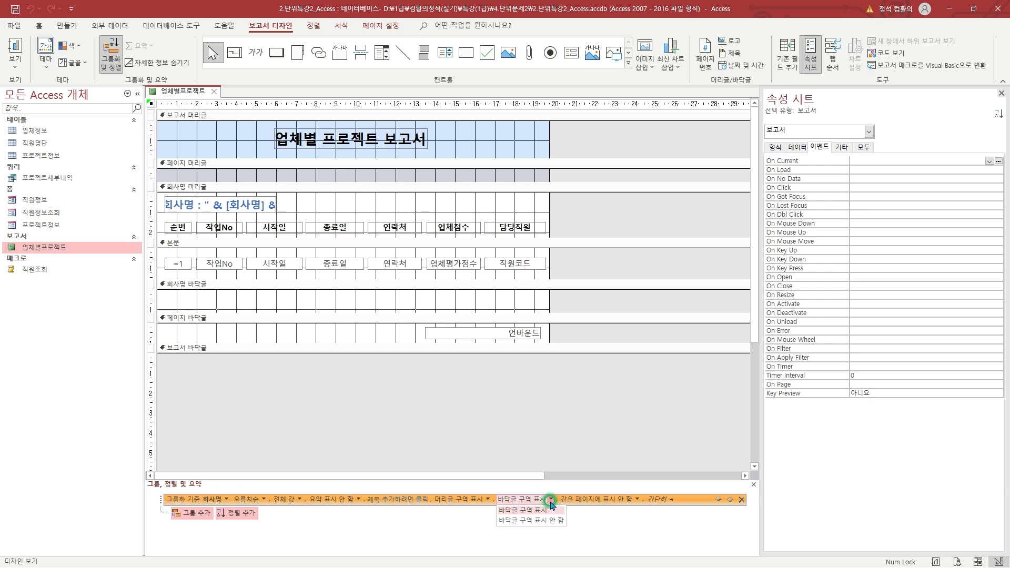
left_click(554, 521)
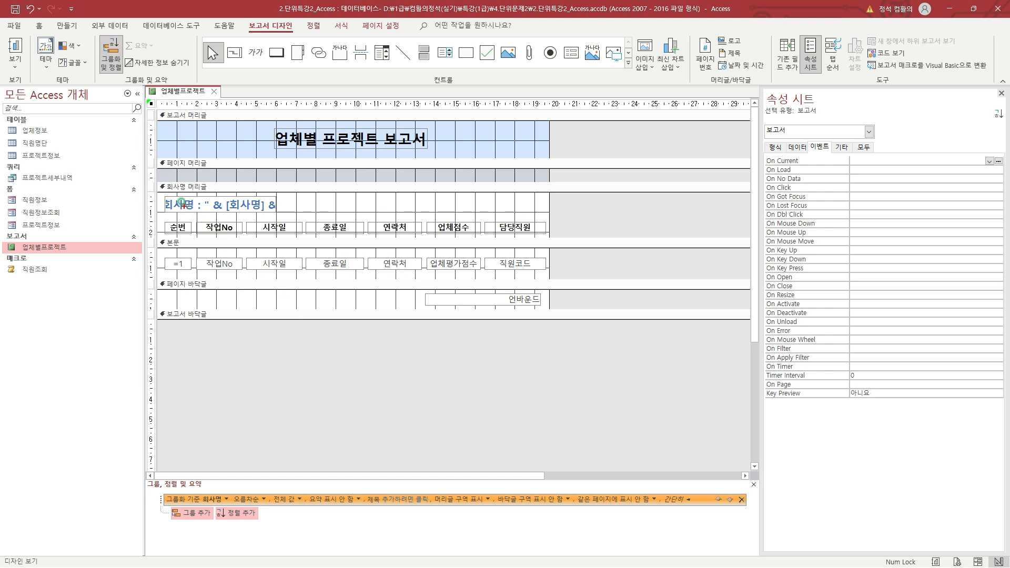
- Check the report header's background color and set the 회사명 group header's background color to Access 테마 3
left_click_drag(160, 181, 213, 190)
left_click_drag(204, 105, 212, 103)
mouse_move(158, 117)
left_mouse_down()
mouse_move(546, 160)
mouse_move(527, 159)
left_mouse_up()
left_click(217, 121)
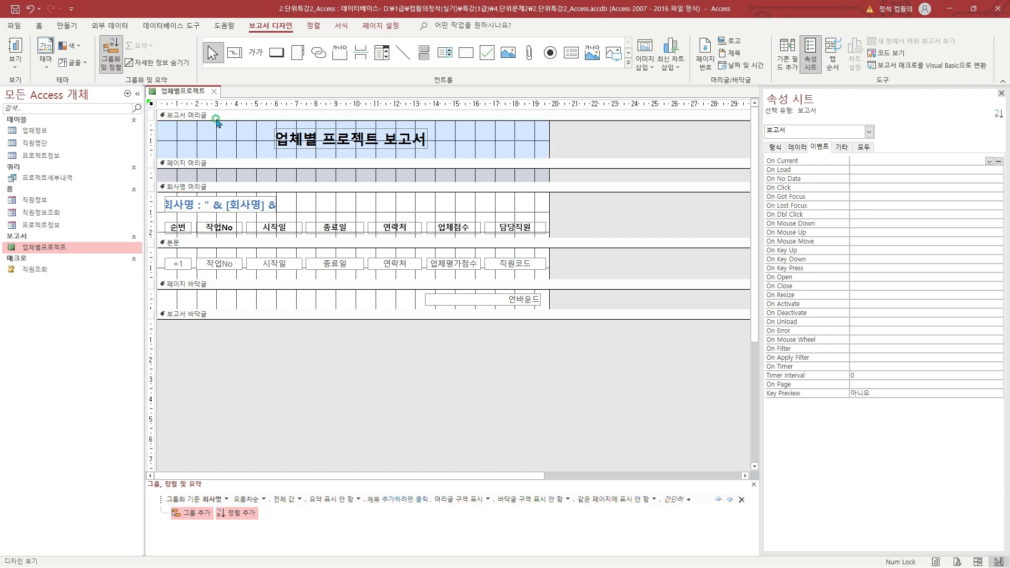
left_click(776, 148)
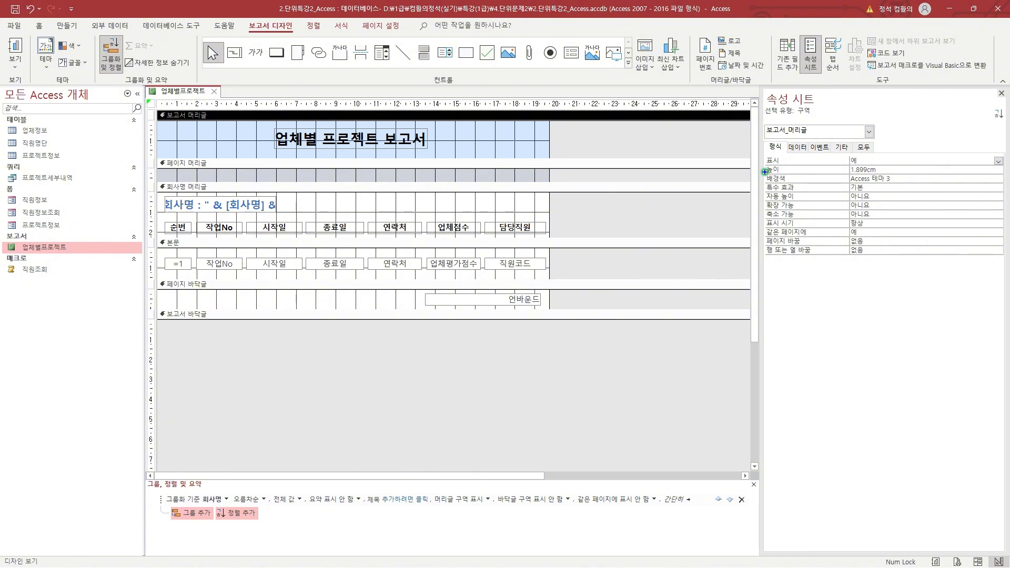
left_click_drag(765, 172, 911, 184)
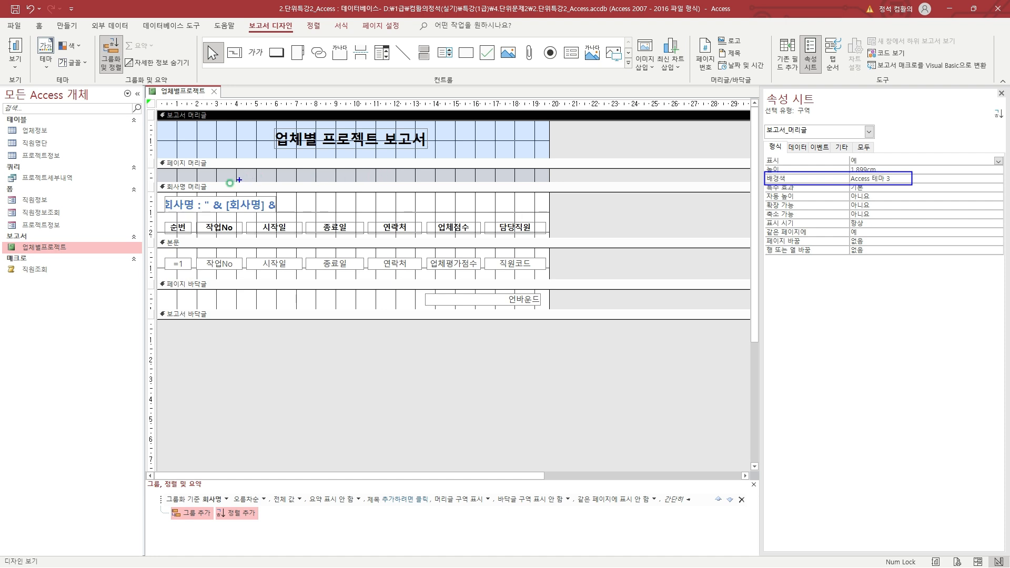
key("Escape")
left_click(203, 187)
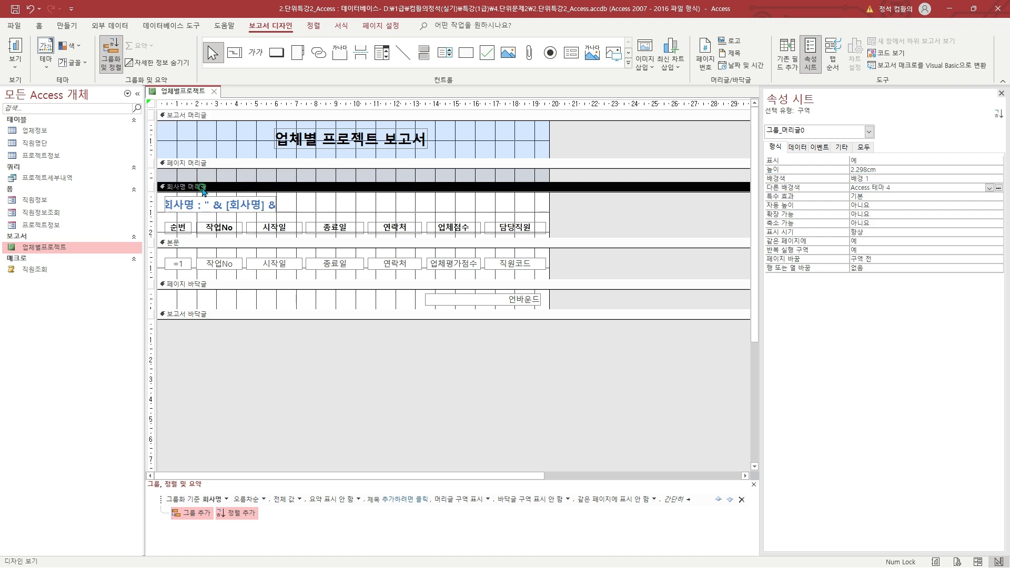
left_click(910, 177)
left_click(989, 179)
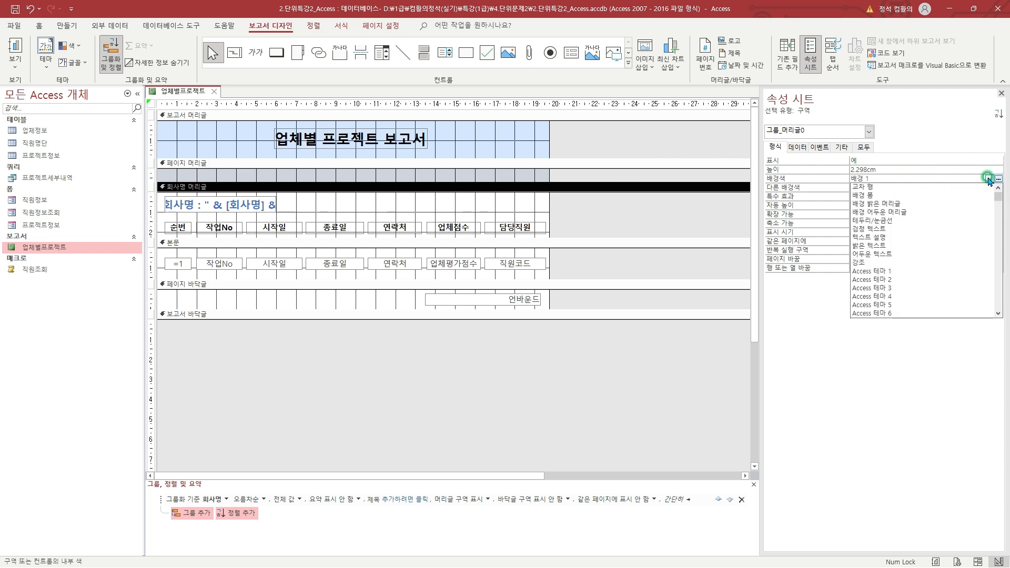
left_click(922, 289)
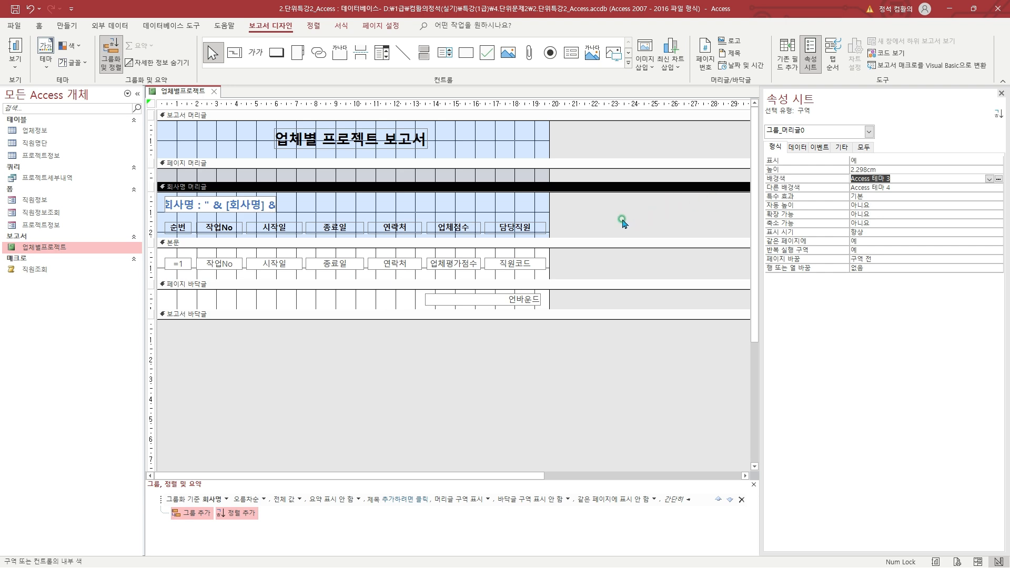
- Set the format of the txt담당직원 text box to @*★ so that stars fill the space after the value
left_click(869, 131)
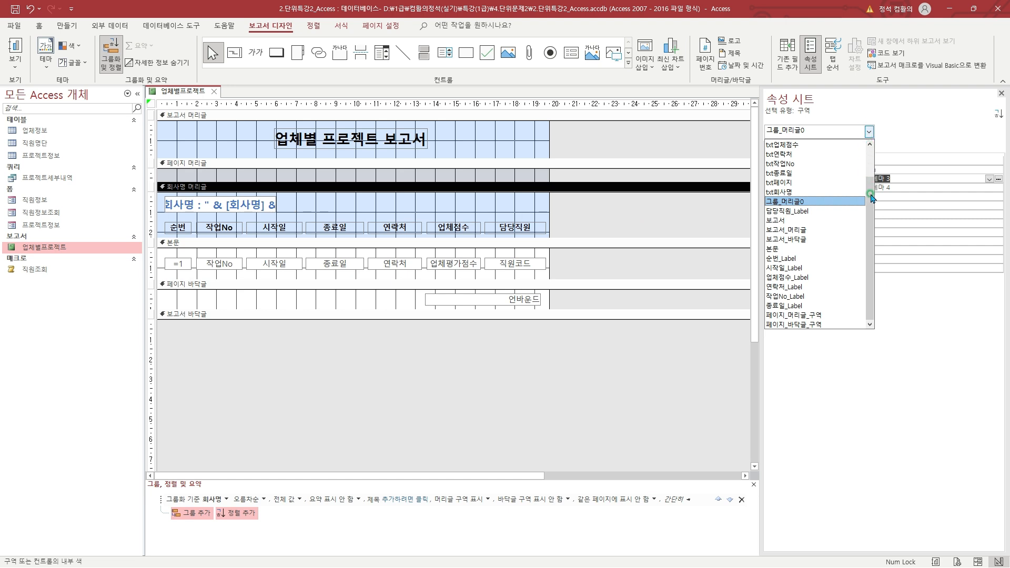
left_click_drag(871, 197, 858, 166)
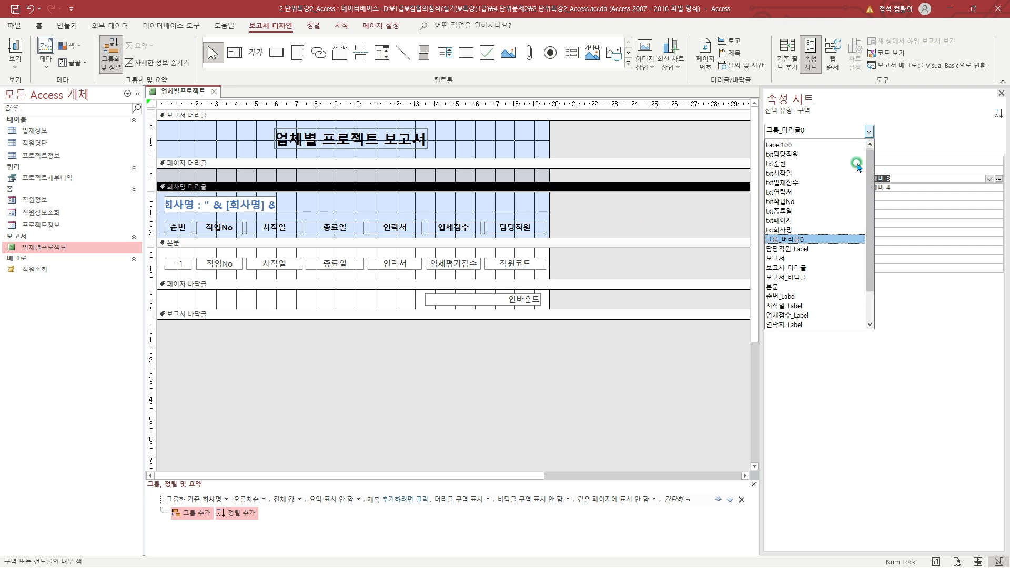
left_click(823, 154)
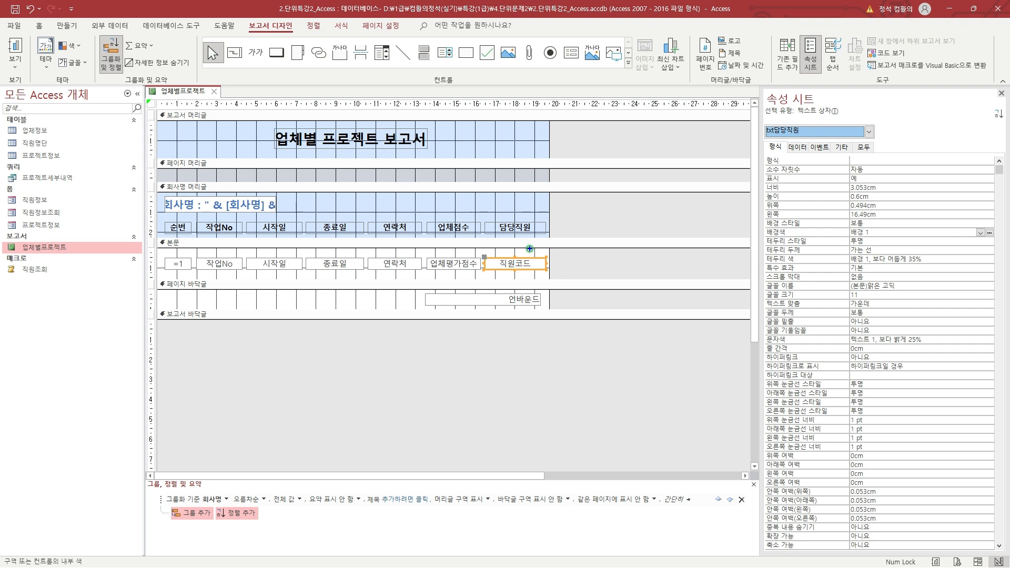
left_click_drag(531, 251, 541, 245)
left_click(852, 161)
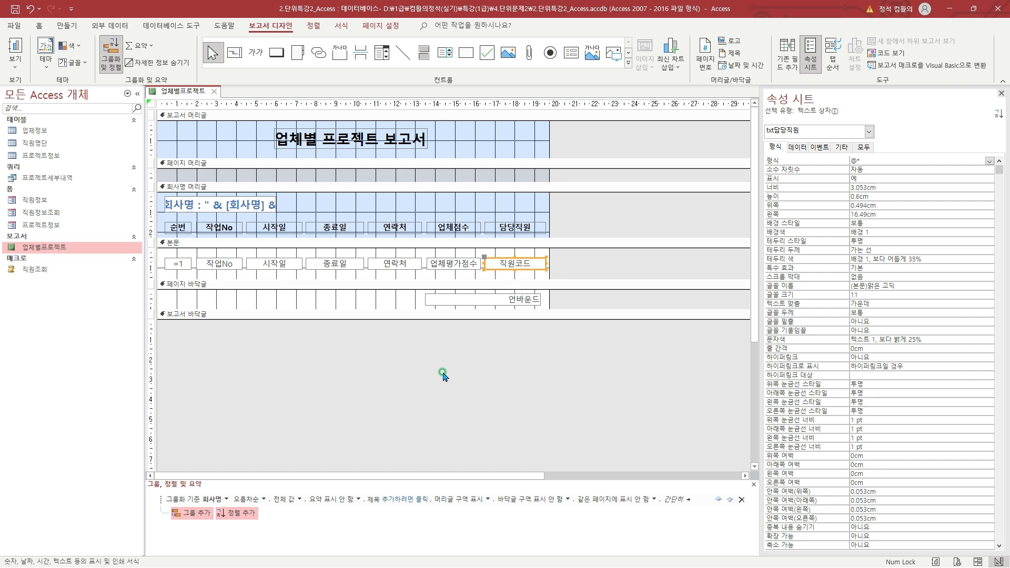
key("Hangul_Hanja")
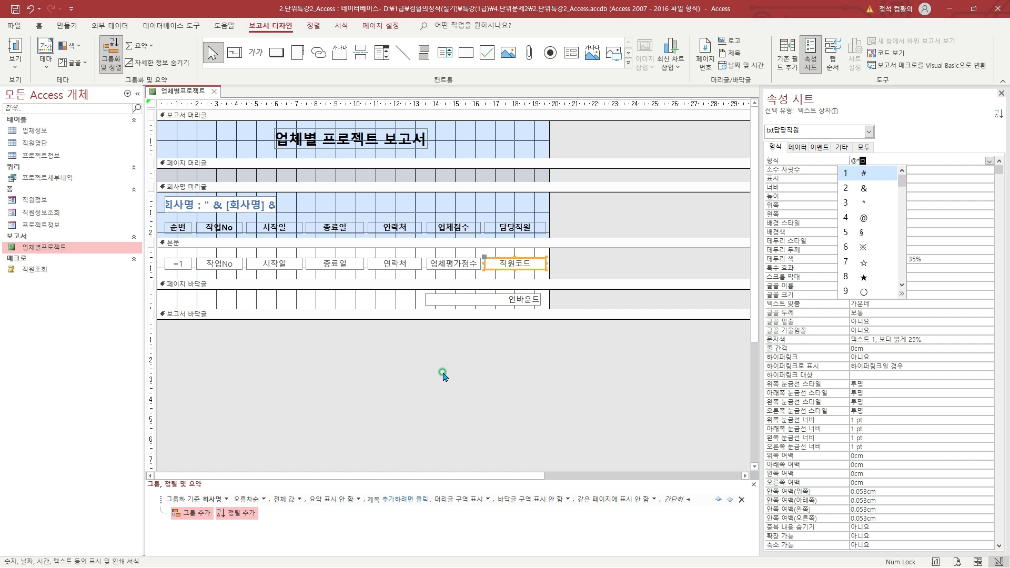
key("8")
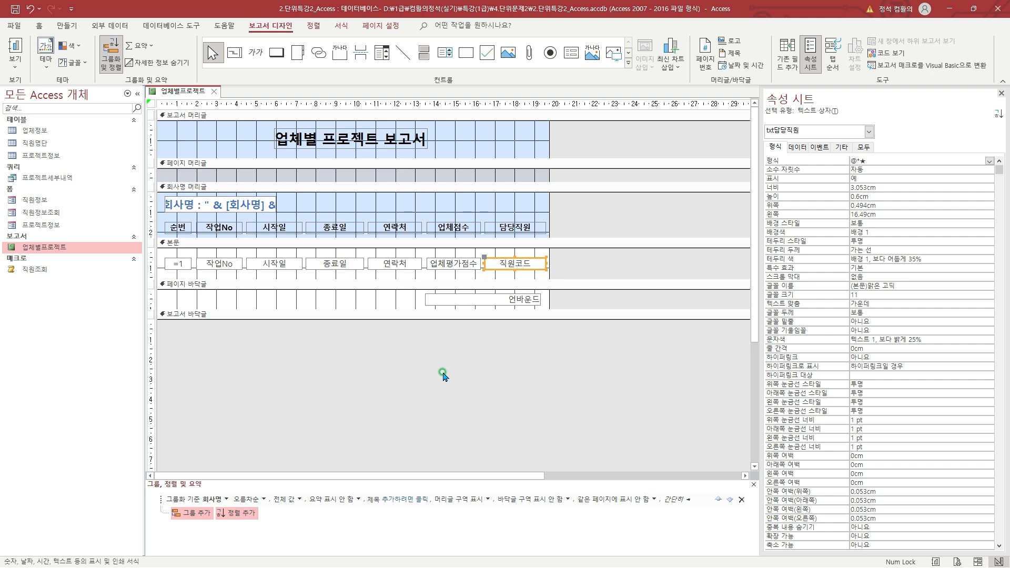
- Check the stars in the 담당직원 column in the report's print preview and return to Design view
right_click(181, 92)
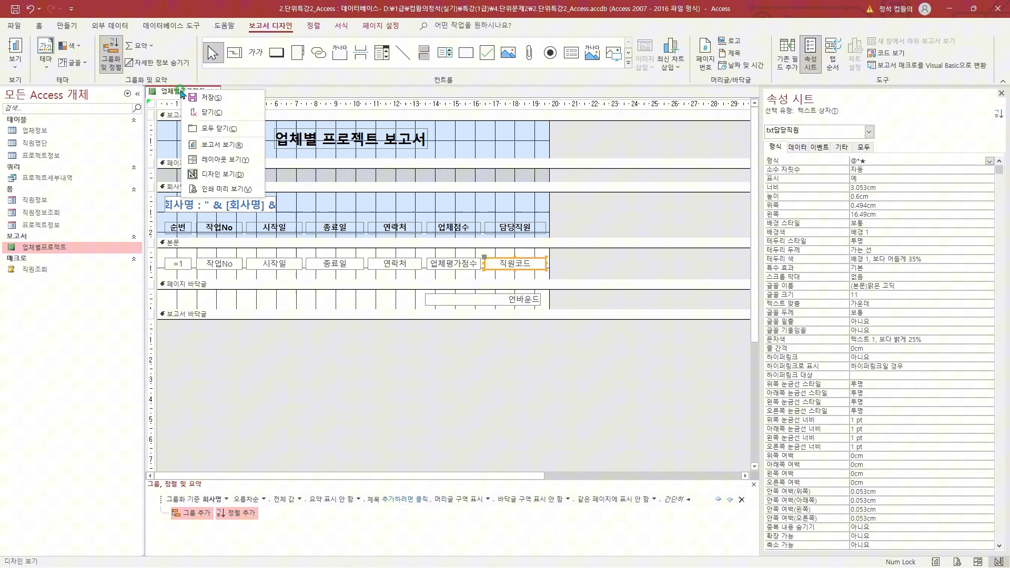
left_click(223, 190)
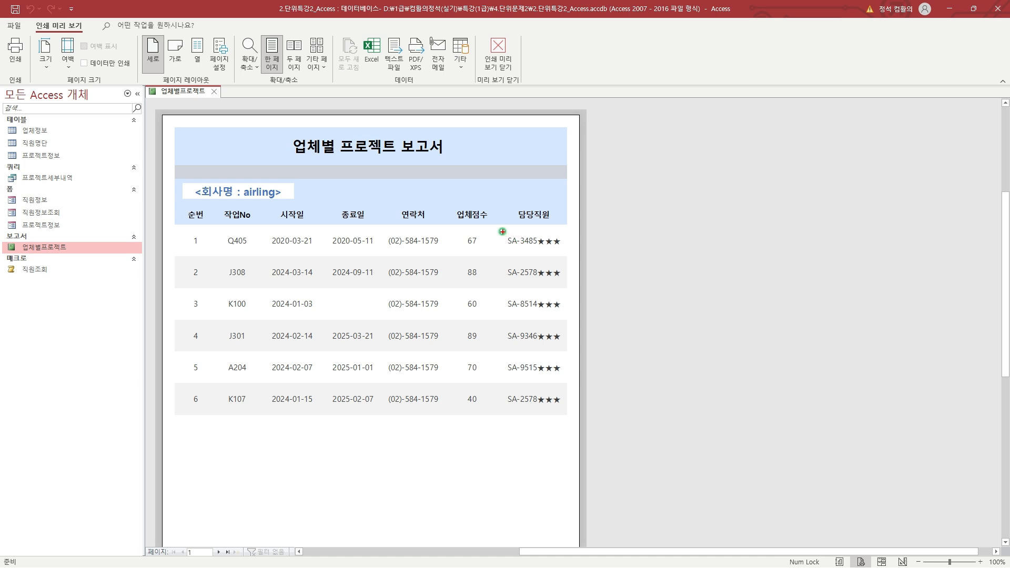
mouse_move(504, 230)
left_mouse_down()
mouse_move(538, 285)
mouse_move(566, 412)
left_mouse_up()
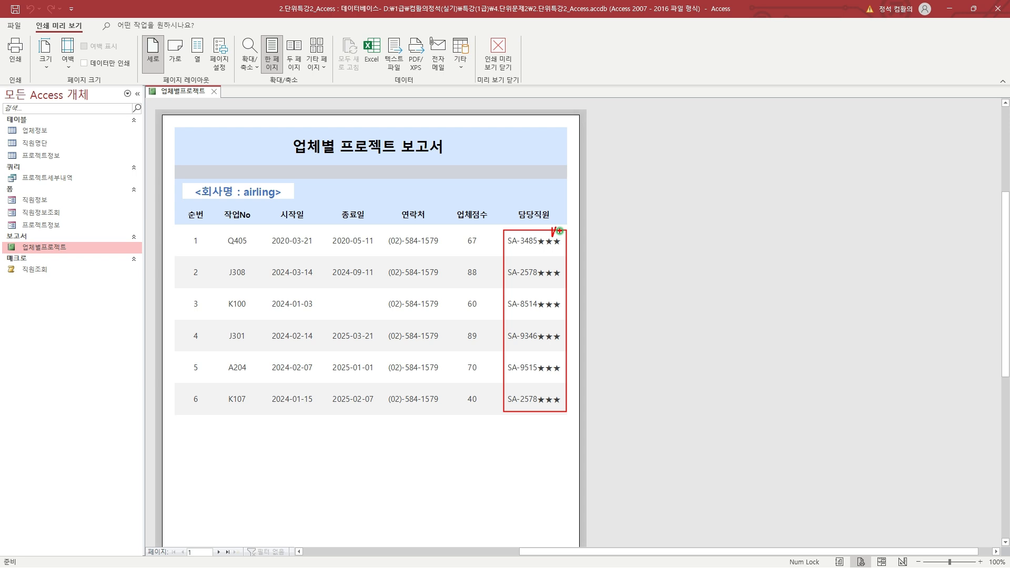
key("Escape")
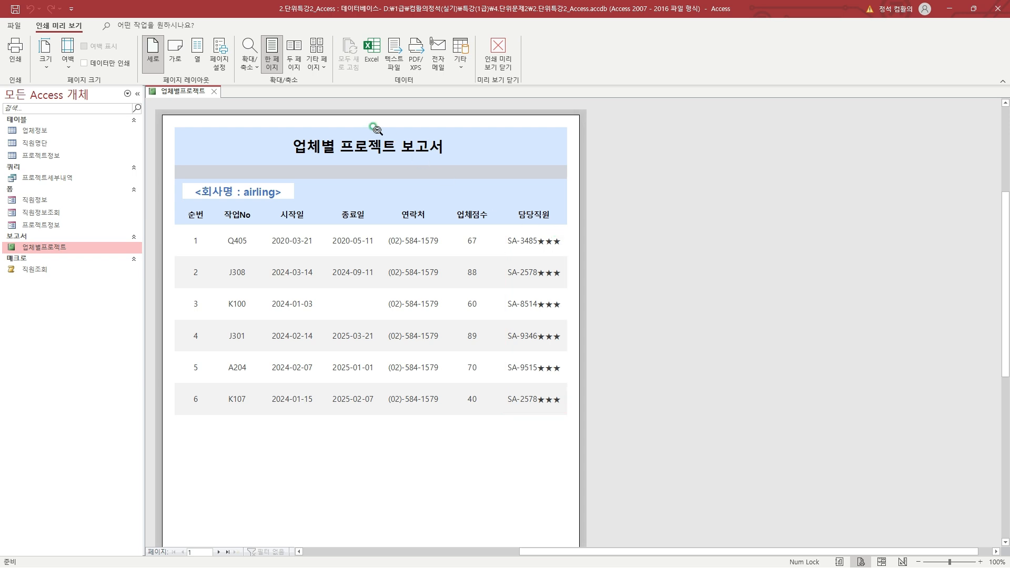
right_click(187, 92)
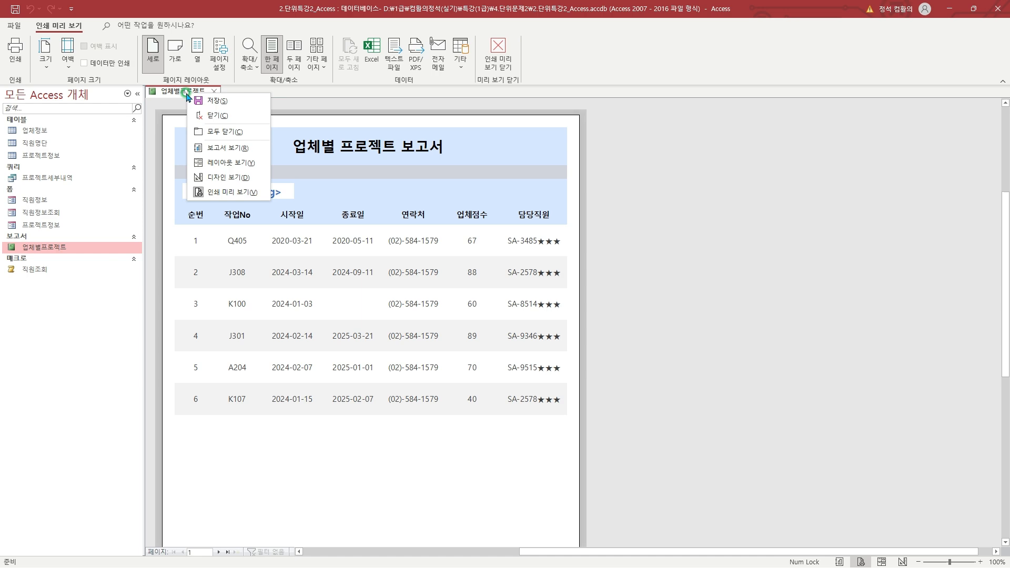
left_click(246, 178)
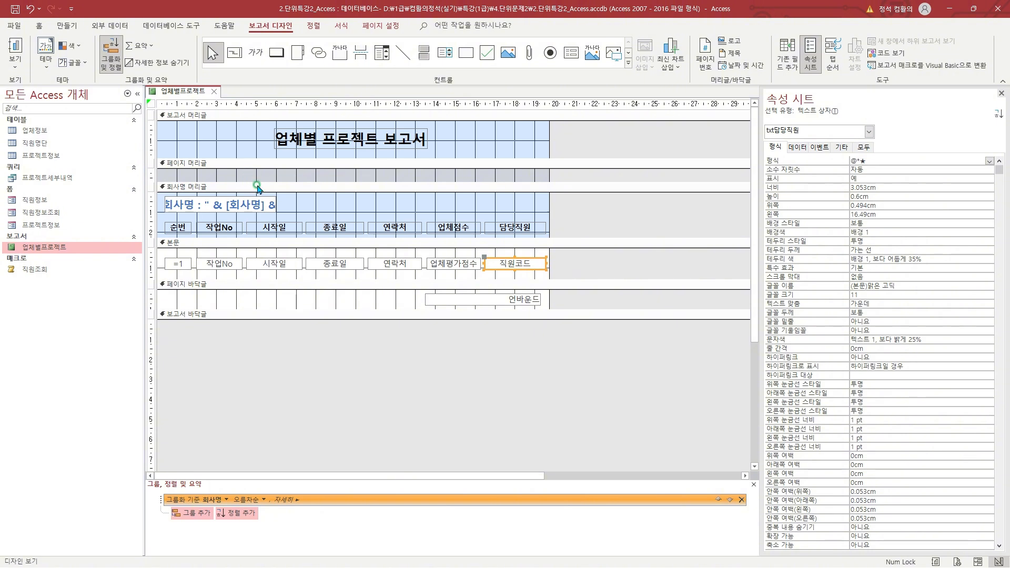
- Locate the txt회사명 text box and draw a horizontal line about 18.5 cm long beneath it in the 회사명 group header
left_click(869, 132)
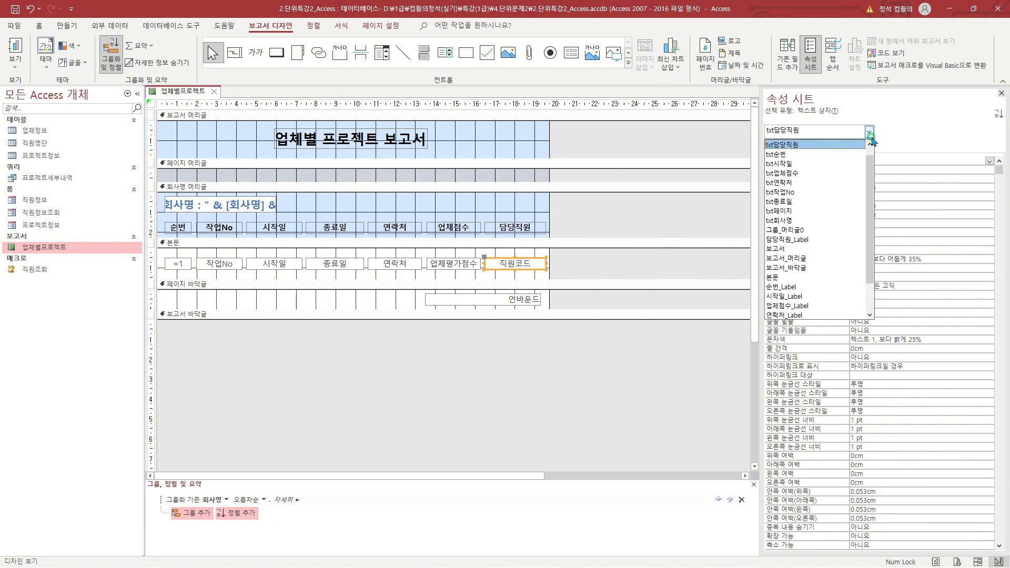
left_click_drag(872, 170, 872, 148)
left_click(816, 231)
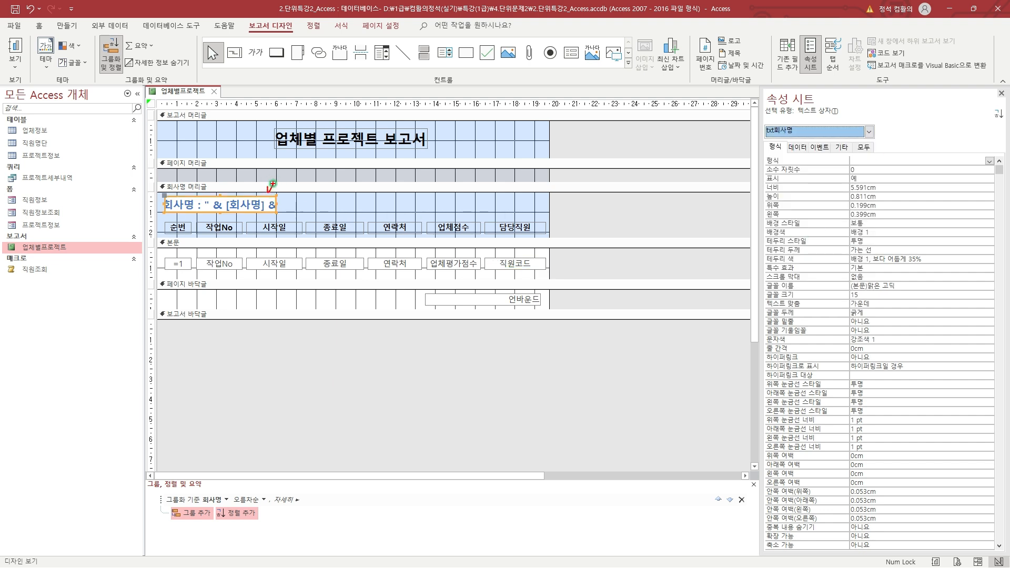
left_click_drag(159, 216, 542, 216)
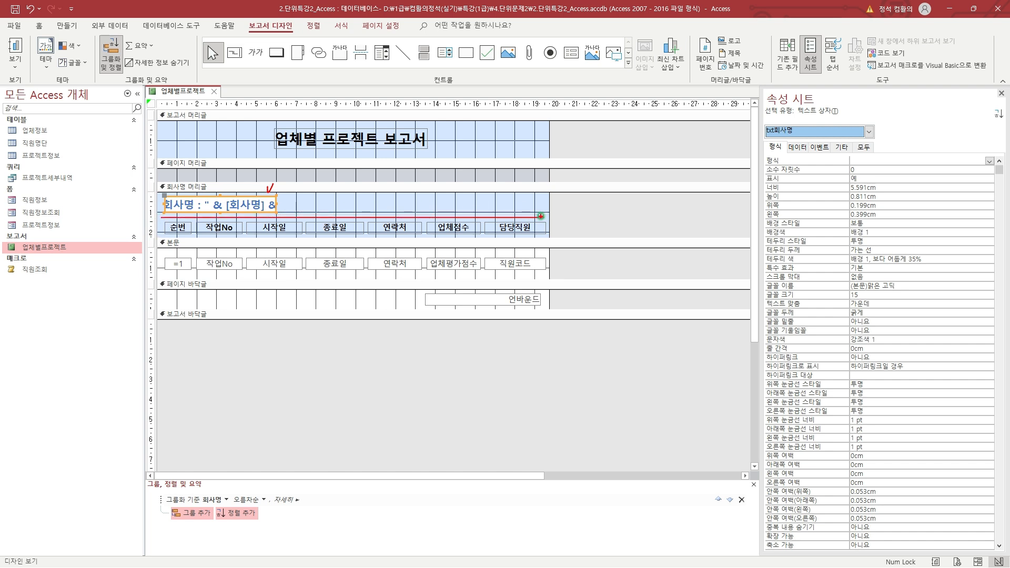
key("Escape")
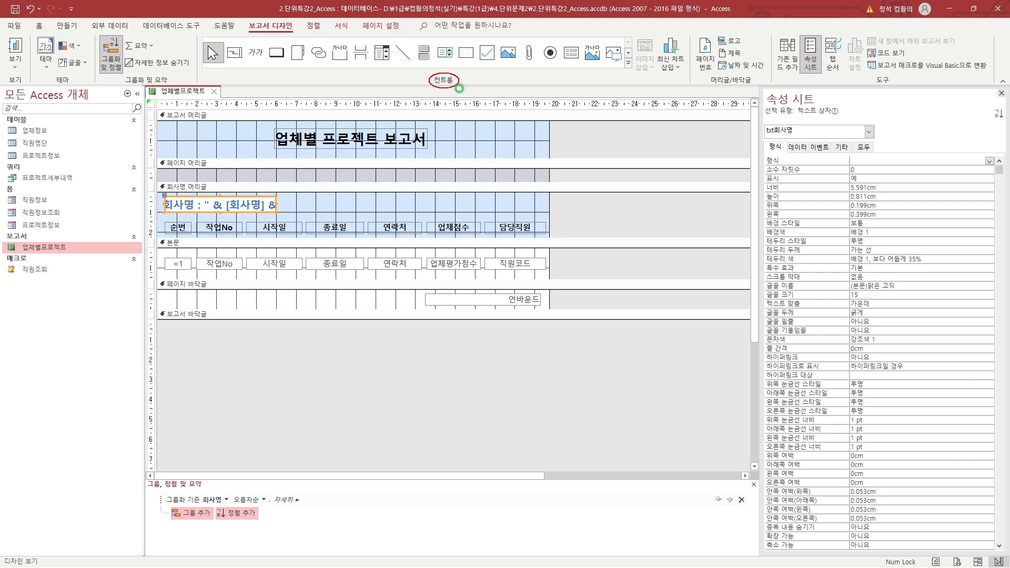
left_click(404, 55)
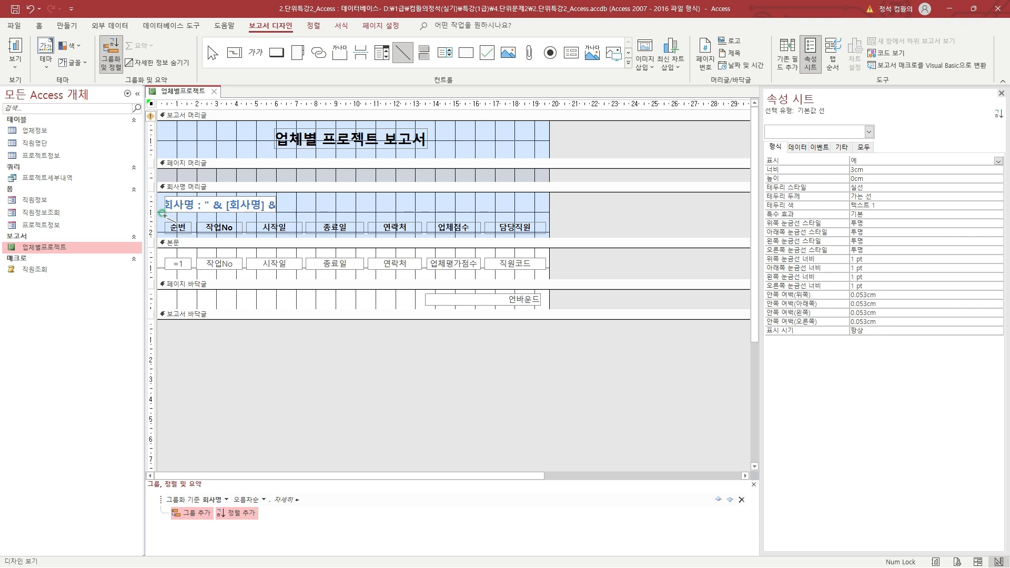
left_click_drag(163, 214, 533, 215)
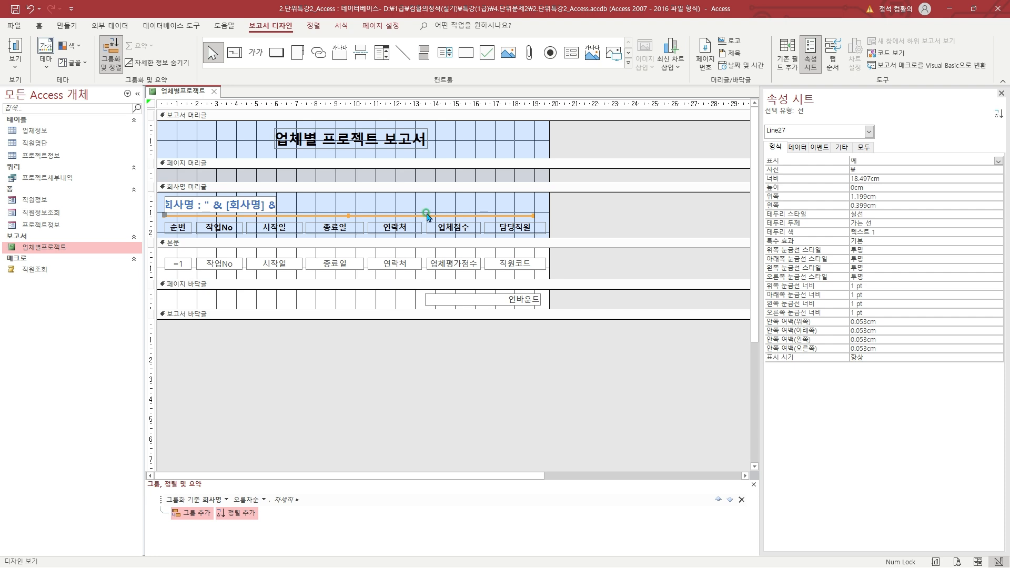
- Rename the new line in the 회사명 group header as Line점선
left_click(862, 148)
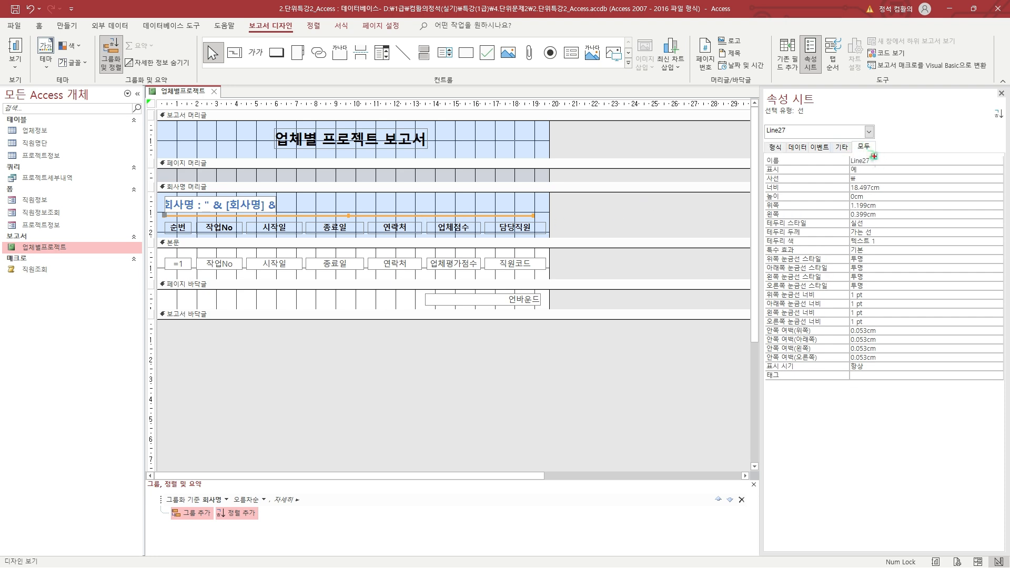
left_click(877, 161)
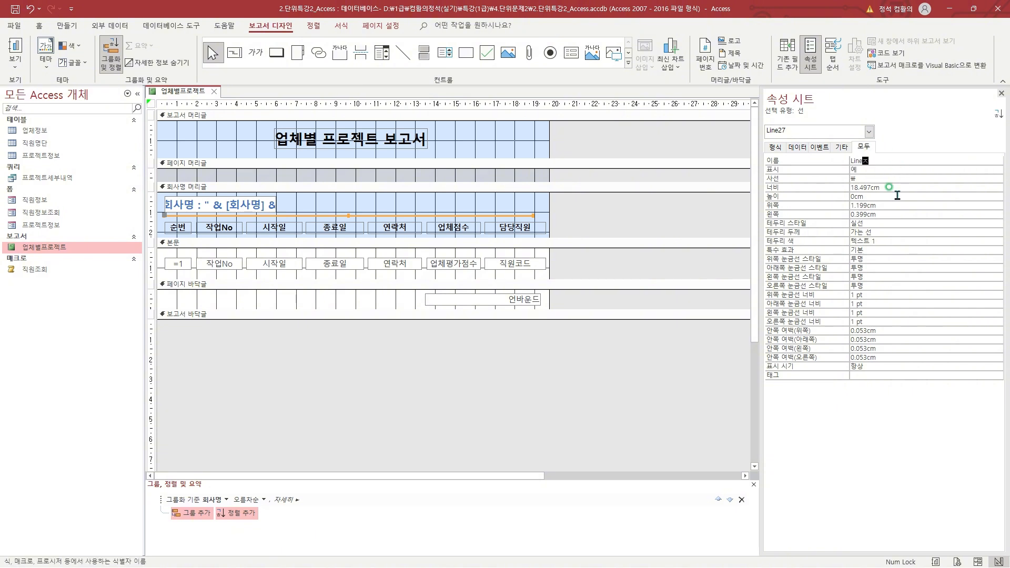
type("ㅓㅁㅅㅓㄴ")
key("Return")
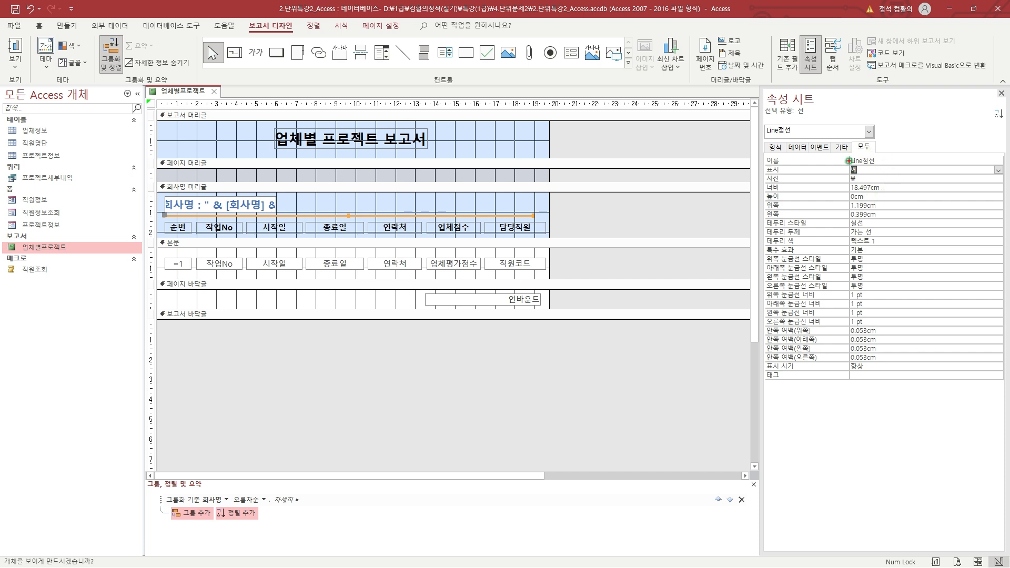
mouse_move(849, 157)
left_mouse_down()
mouse_move(878, 154)
mouse_move(882, 168)
left_mouse_up()
- Set the width of Line점선 to 19 cm and its left position to 0.3 cm
left_click(776, 149)
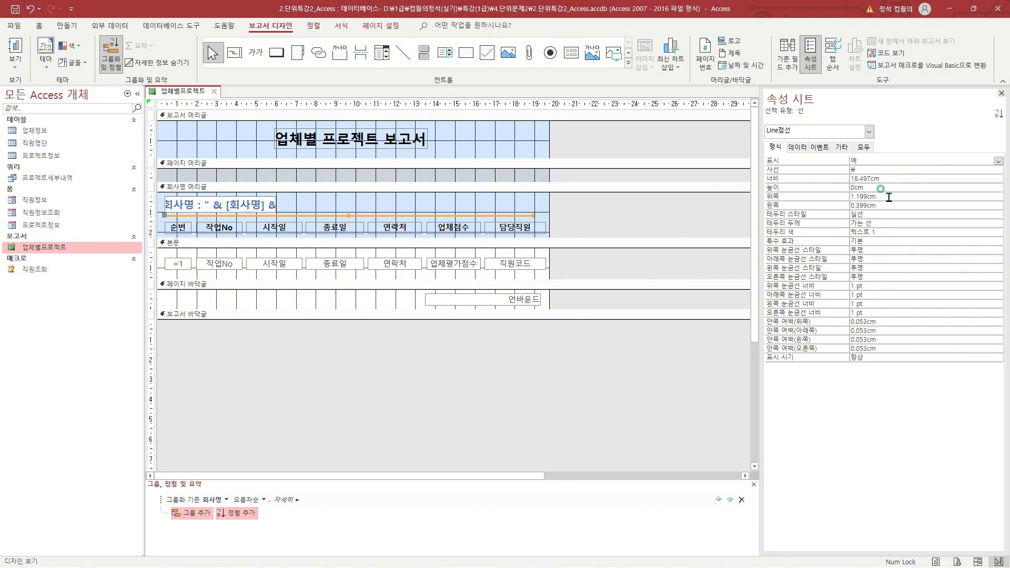
left_click(831, 179)
type("19")
key("Return")
left_click(815, 200)
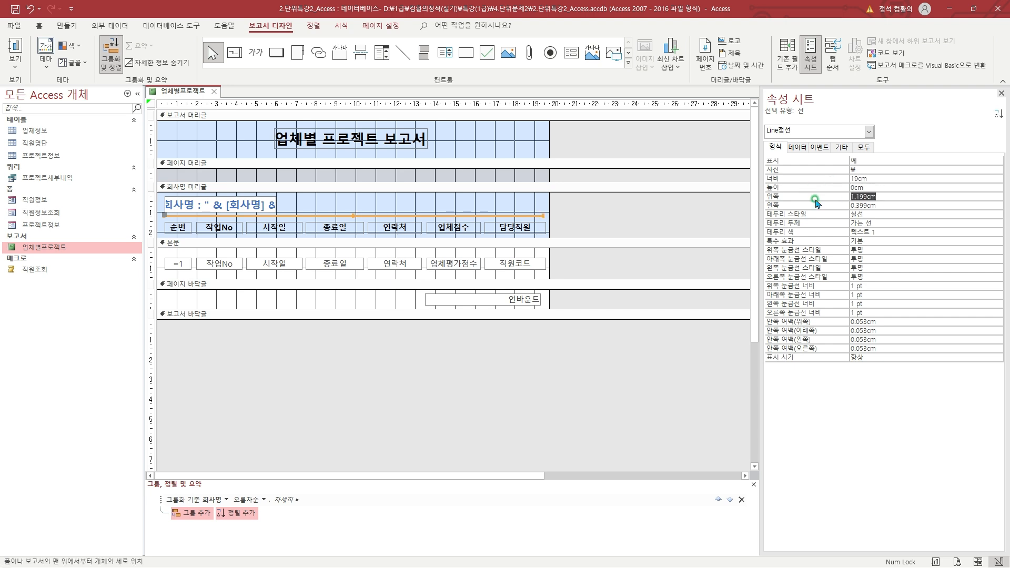
key("Return")
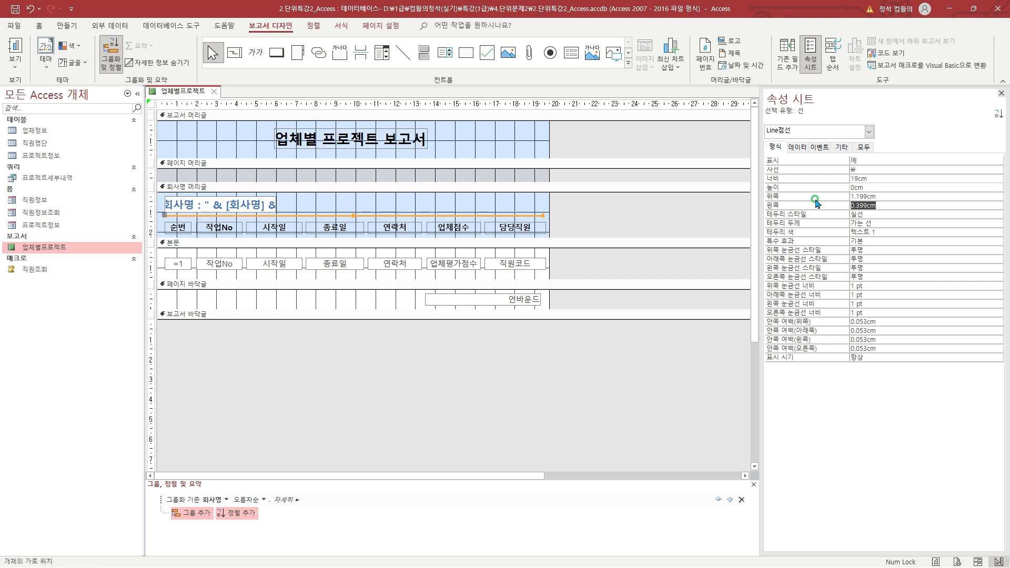
type("0.3")
key("Return")
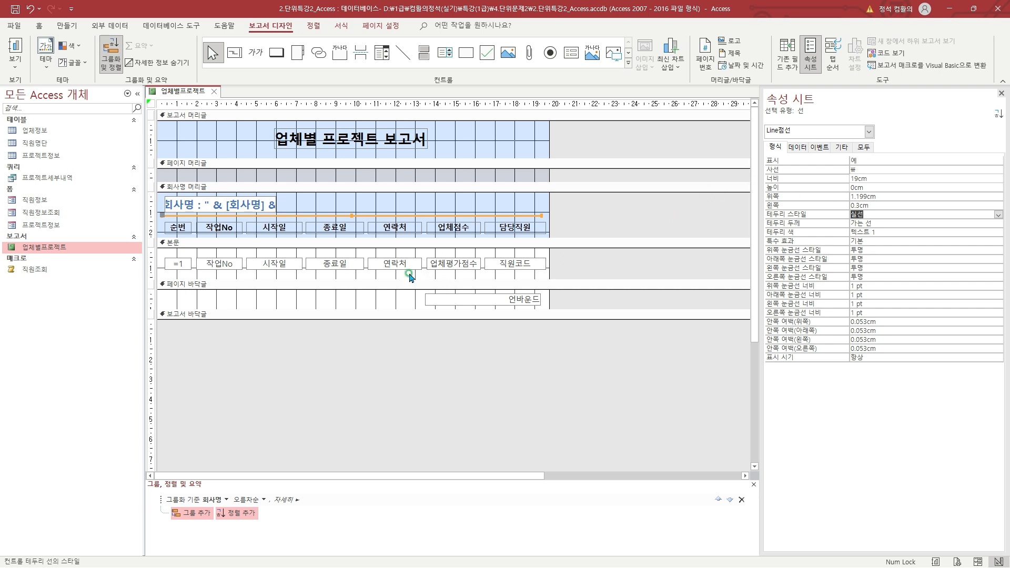
- Check the line beneath the 회사명 heading in the report's print preview and return to Design view
right_click(178, 91)
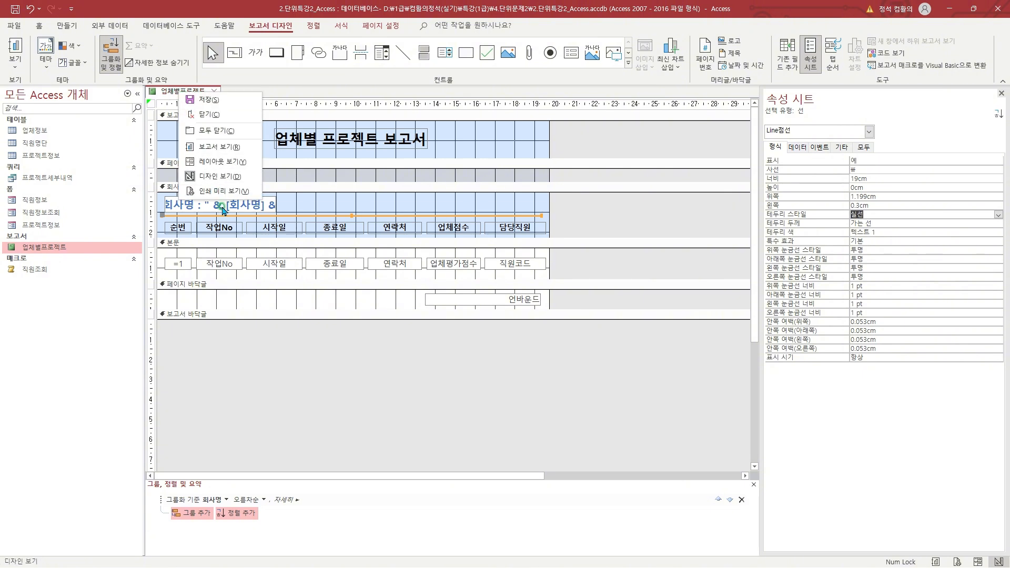
left_click(231, 193)
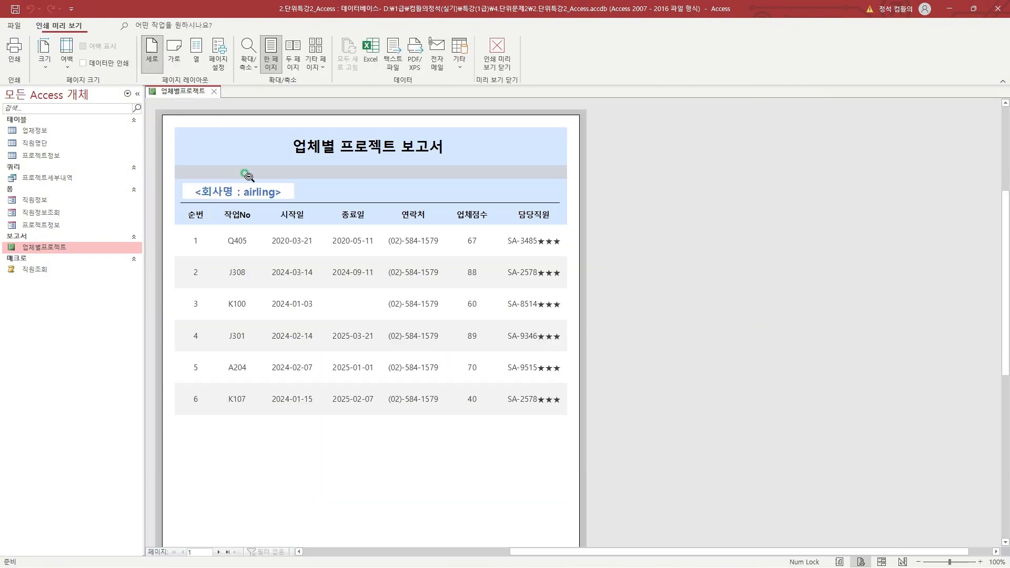
mouse_move(414, 197)
left_mouse_down()
mouse_move(416, 206)
mouse_move(416, 197)
left_mouse_up()
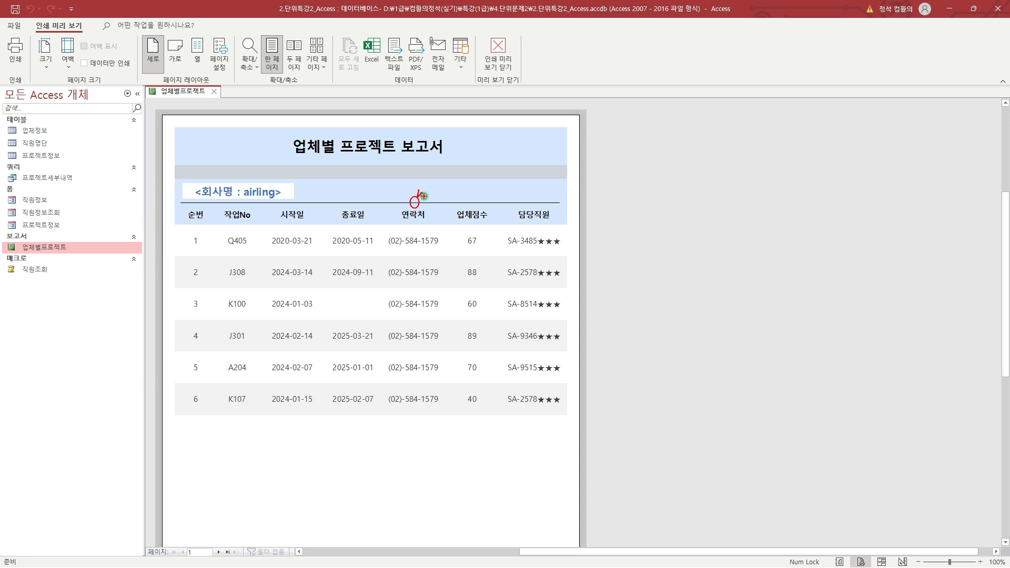
right_click(180, 91)
left_click(210, 171)
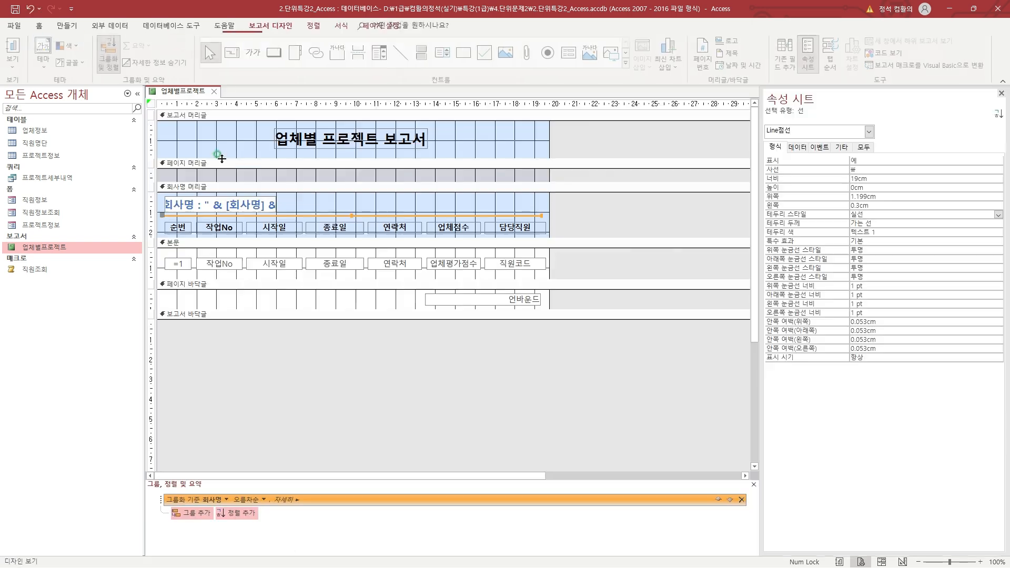
- Set the border style of Line점선 to 점선
left_click(884, 214)
left_click(997, 215)
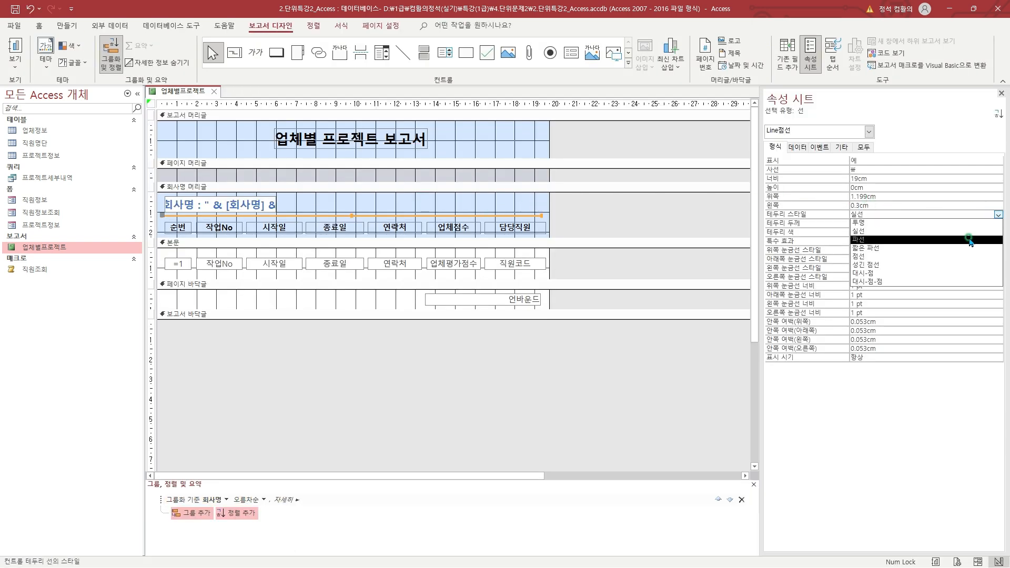
left_click(941, 257)
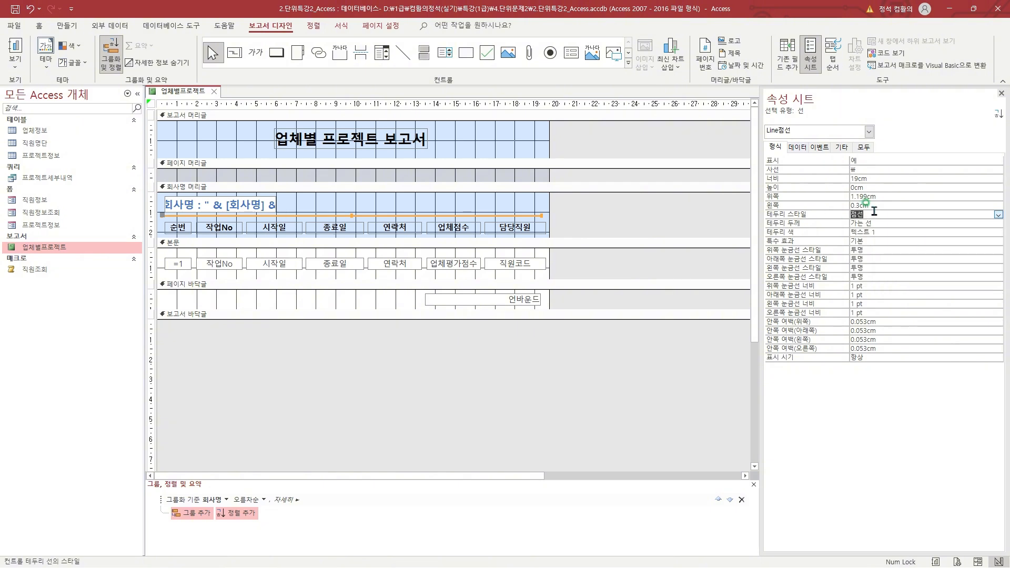
- Check the line's dotted style in the report's print preview and return to Design view
right_click(185, 92)
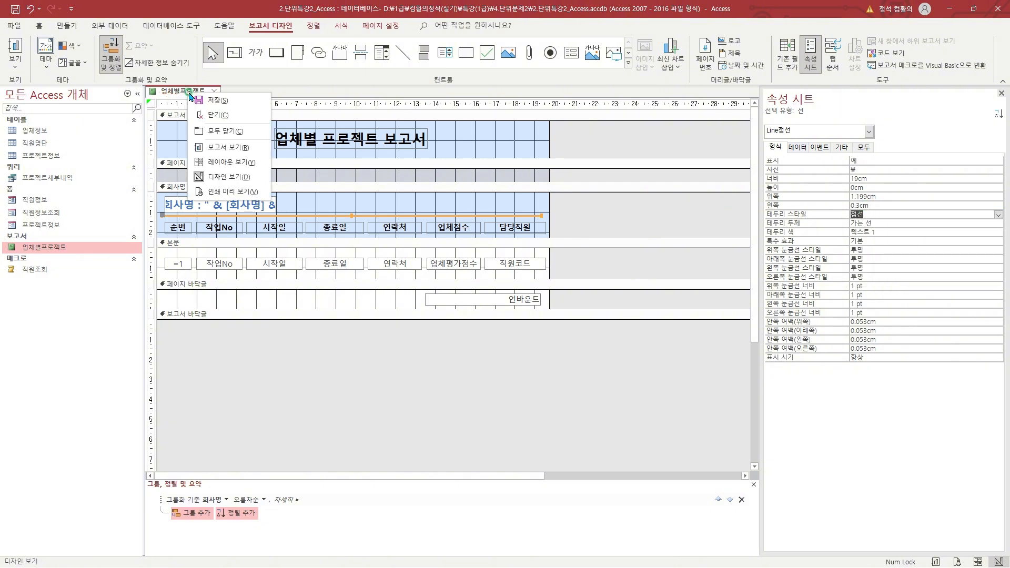
left_click(230, 192)
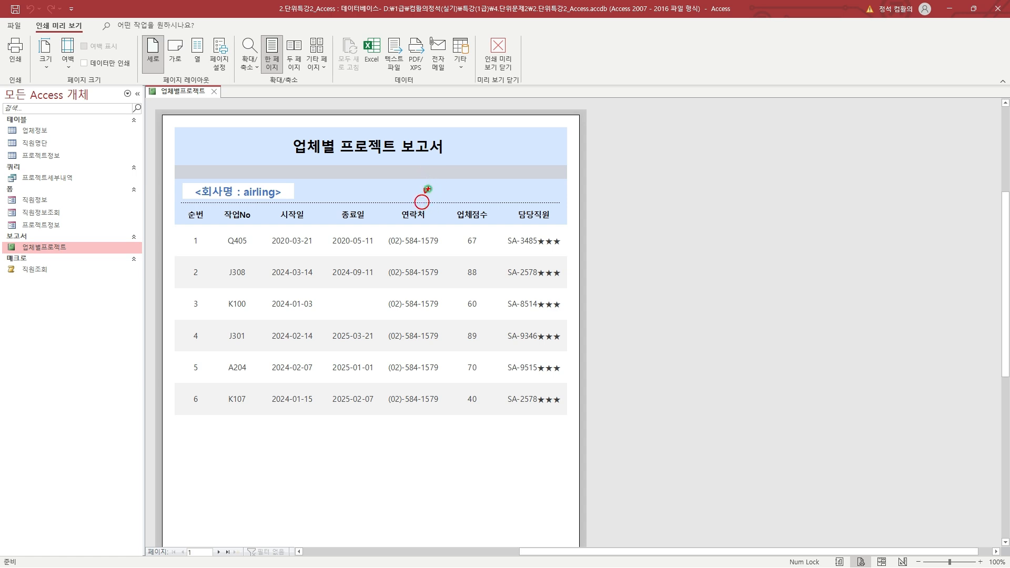
right_click(172, 93)
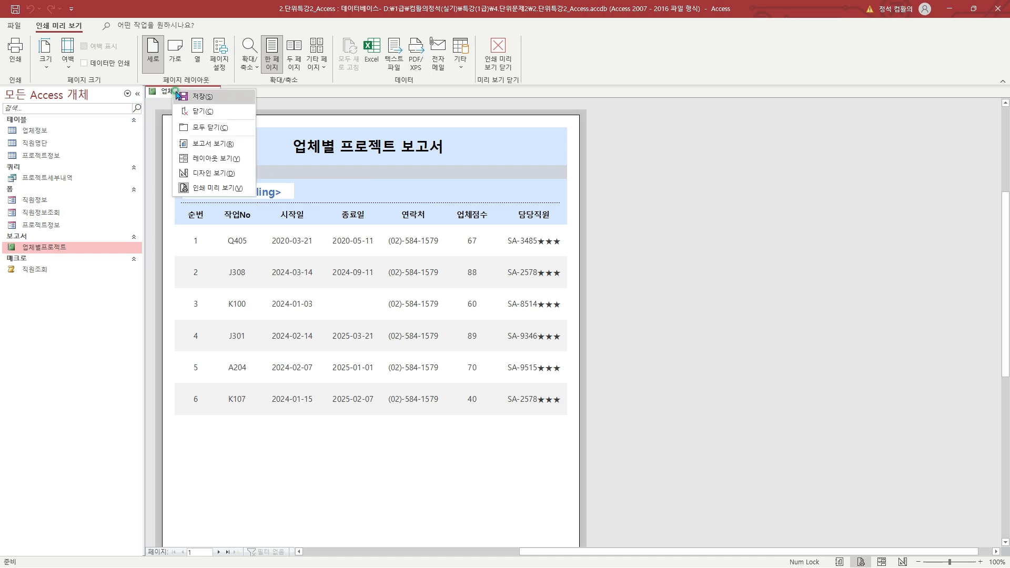
left_click(208, 169)
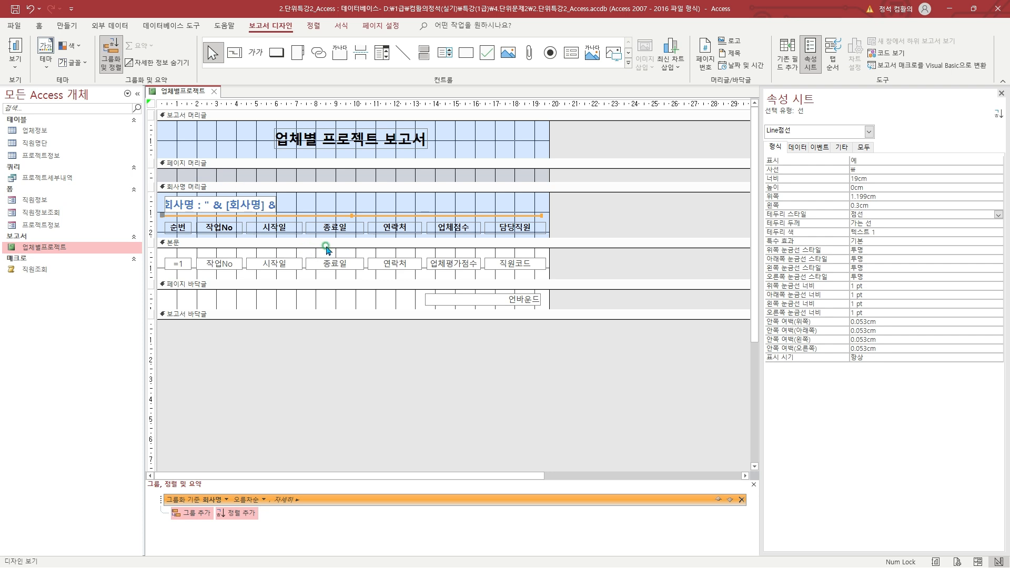
- Set the control source of the txt페이지 text box in the page footer to =Format([Page],"0000")
left_click(479, 298)
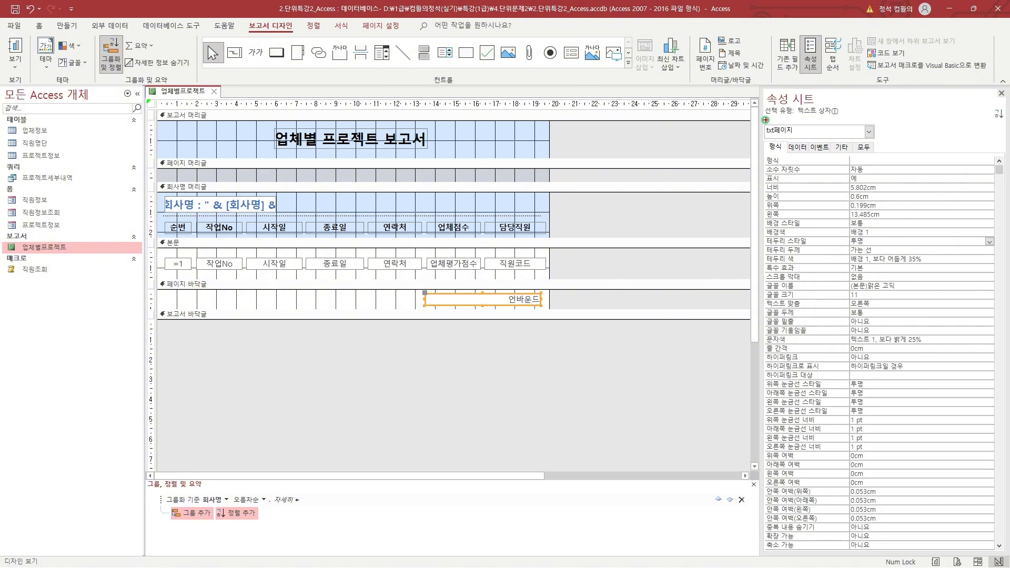
mouse_move(764, 124)
left_mouse_down()
mouse_move(792, 124)
mouse_move(787, 141)
left_mouse_up()
left_click(797, 147)
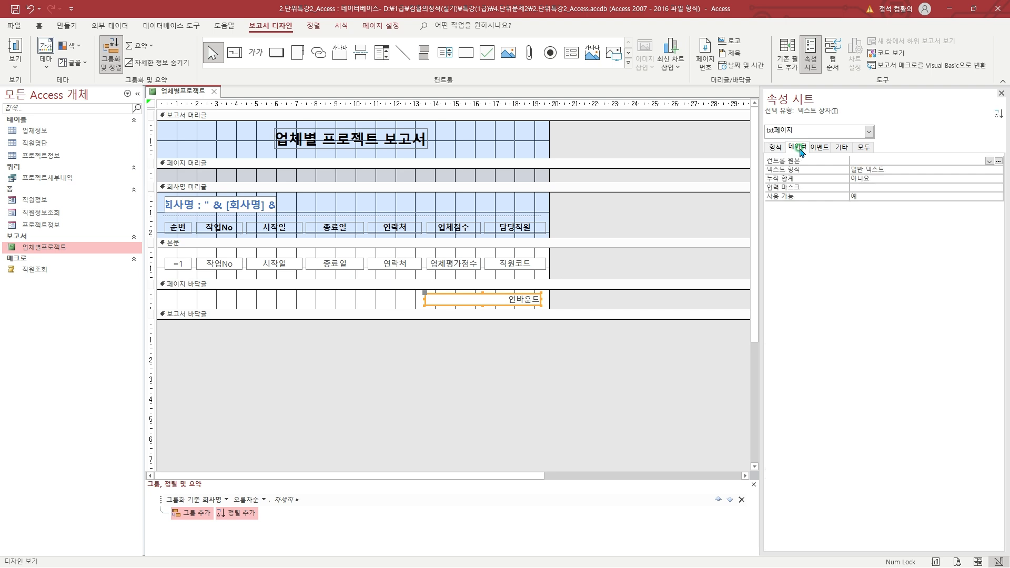
left_click_drag(766, 155, 1005, 166)
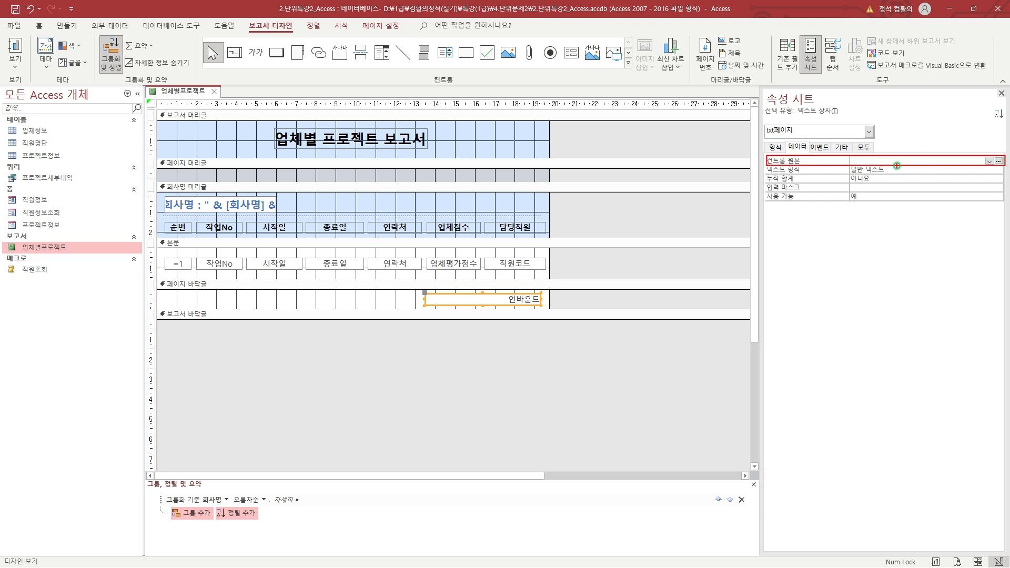
left_click(875, 159)
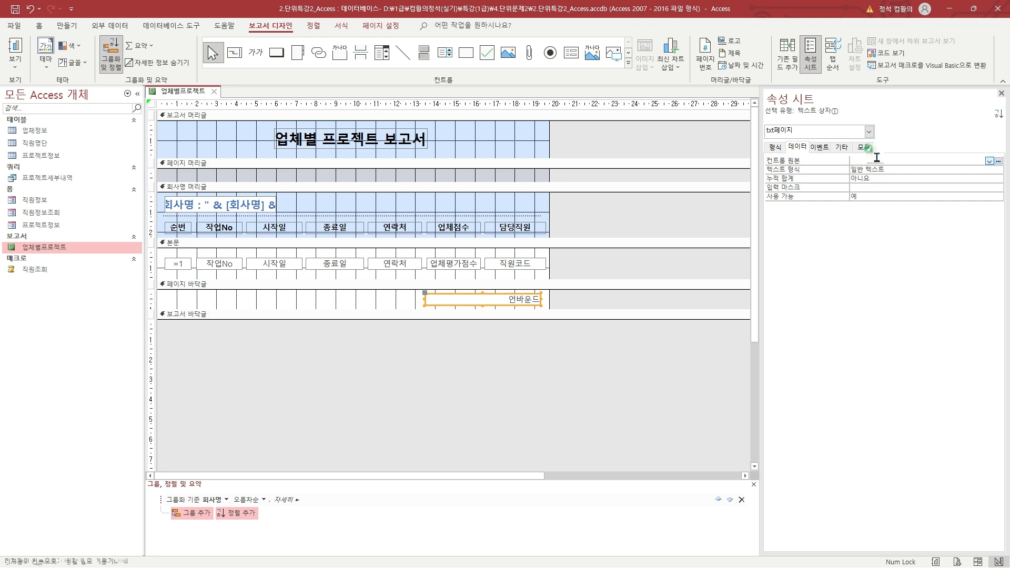
key("shift+F2")
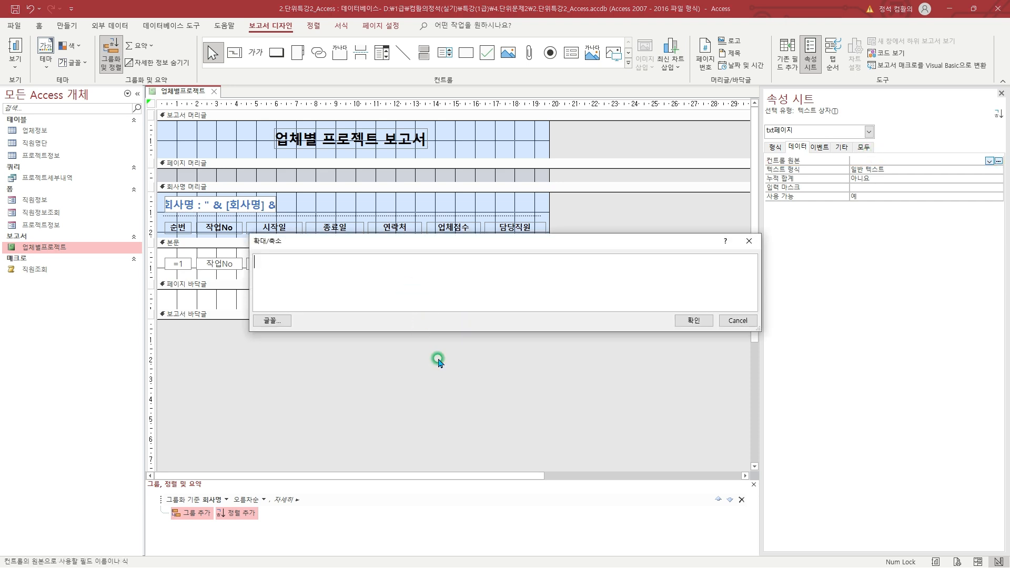
type("=Format([page], \"00")
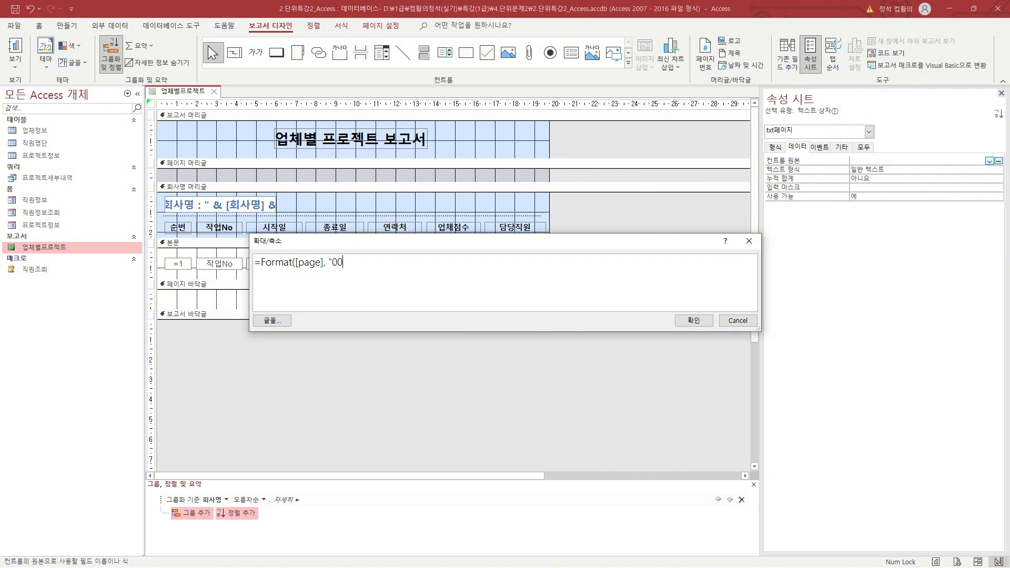
type("00\")")
left_click(697, 321)
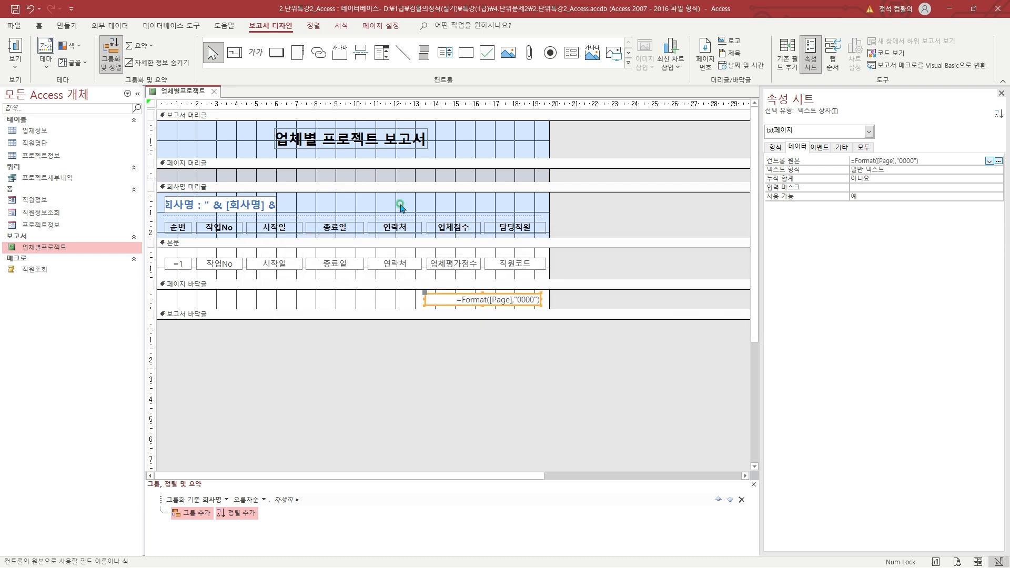
- Check the page number at the bottom of the page in the report's print preview
right_click(178, 95)
left_click(223, 194)
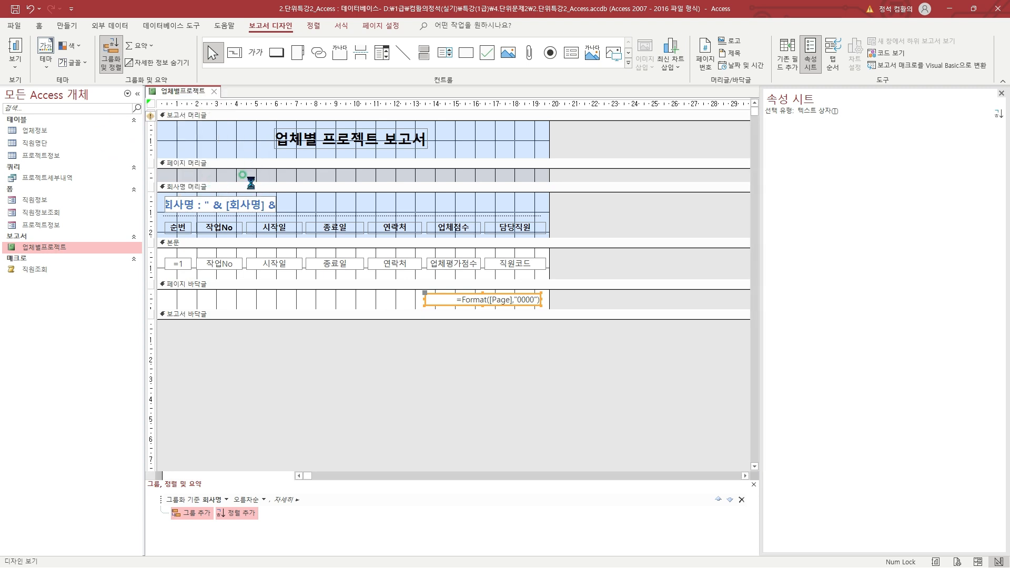
scroll(613, 344, "down", 5)
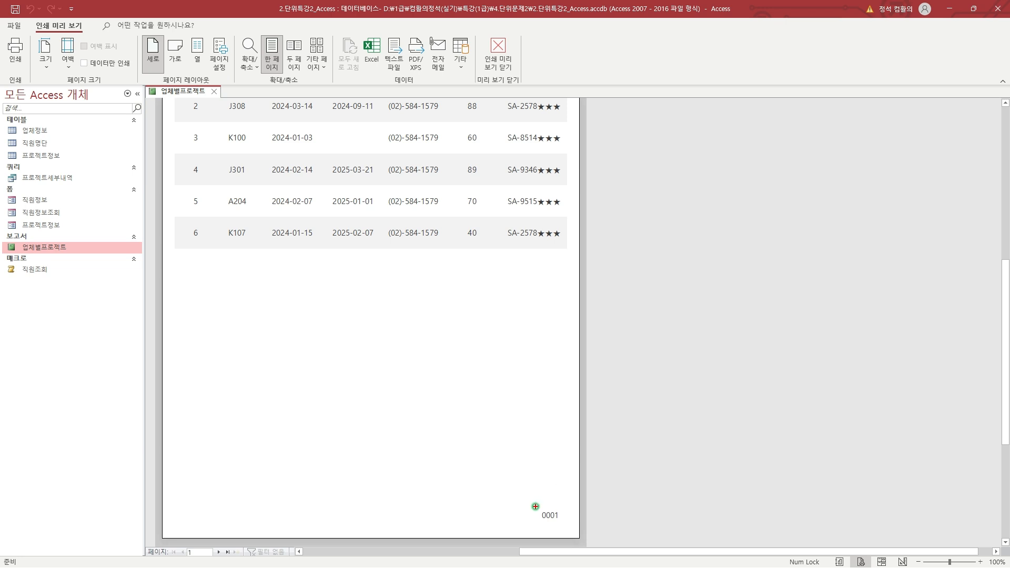
left_click_drag(534, 505, 573, 533)
left_click_drag(563, 496, 570, 495)
key("Escape")
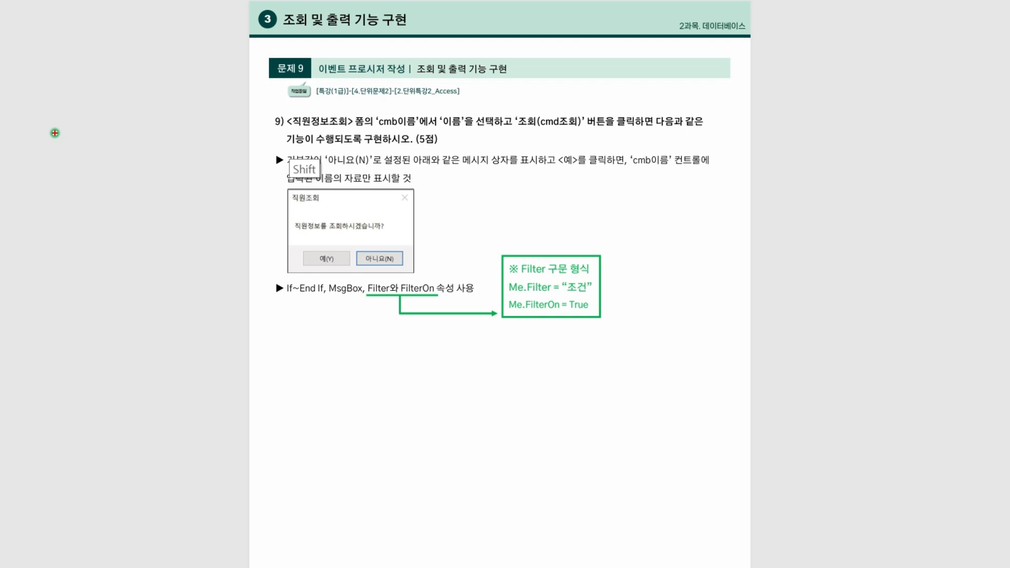
left_click_drag(289, 128, 355, 128)
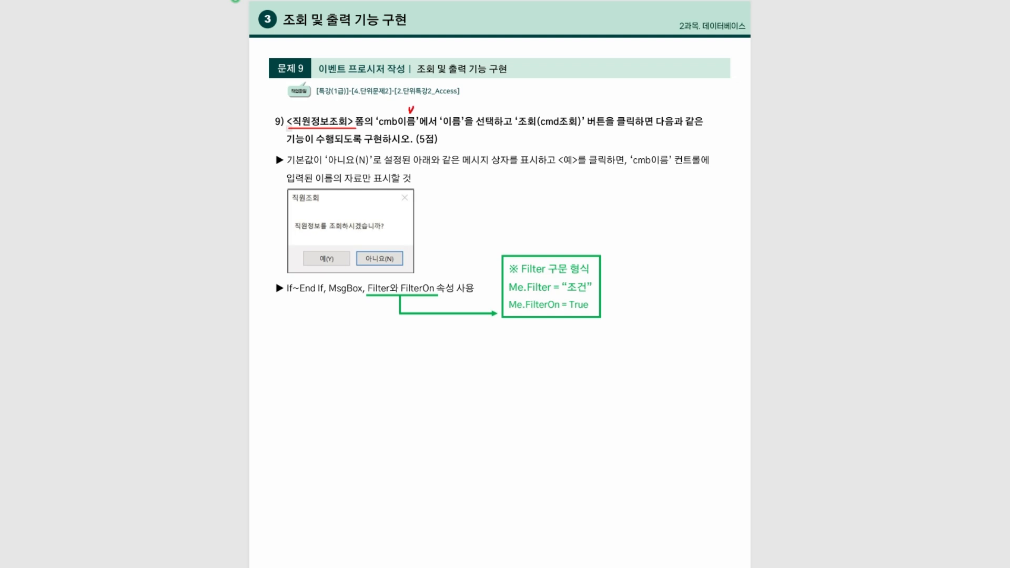
left_click_drag(411, 103, 493, 128)
left_click_drag(566, 102, 568, 103)
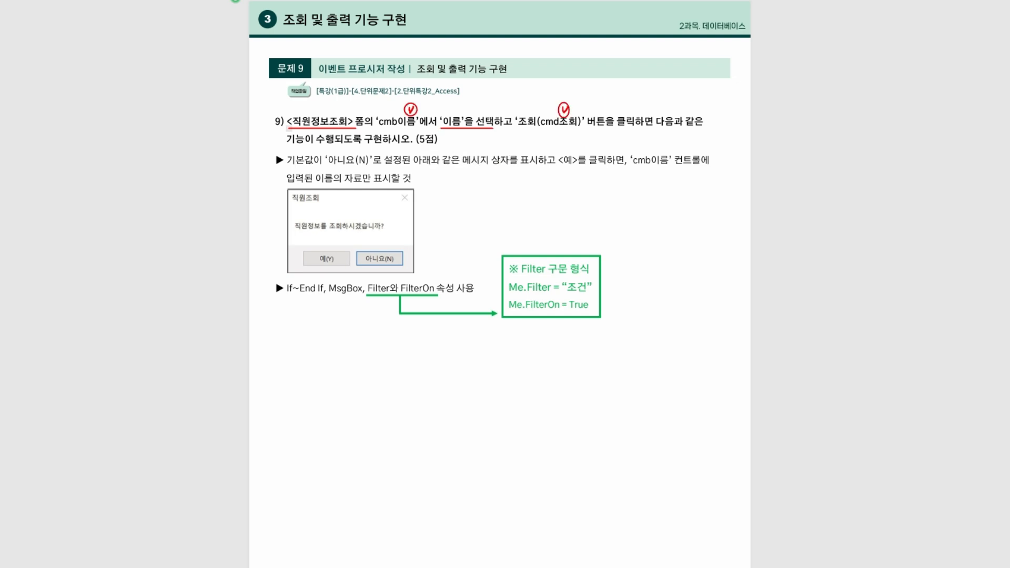